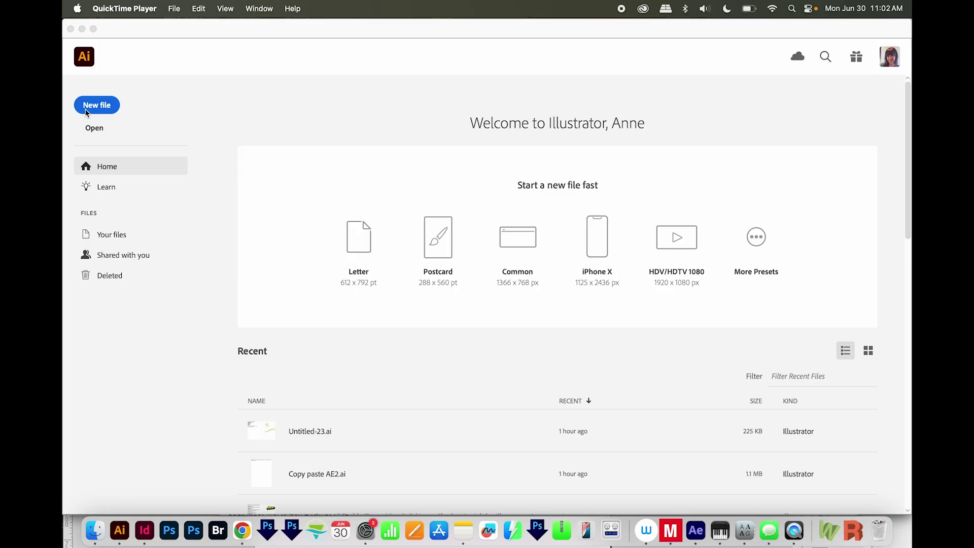
Create a blank Letter-size print document and place a text point on the page.
click(96, 110)
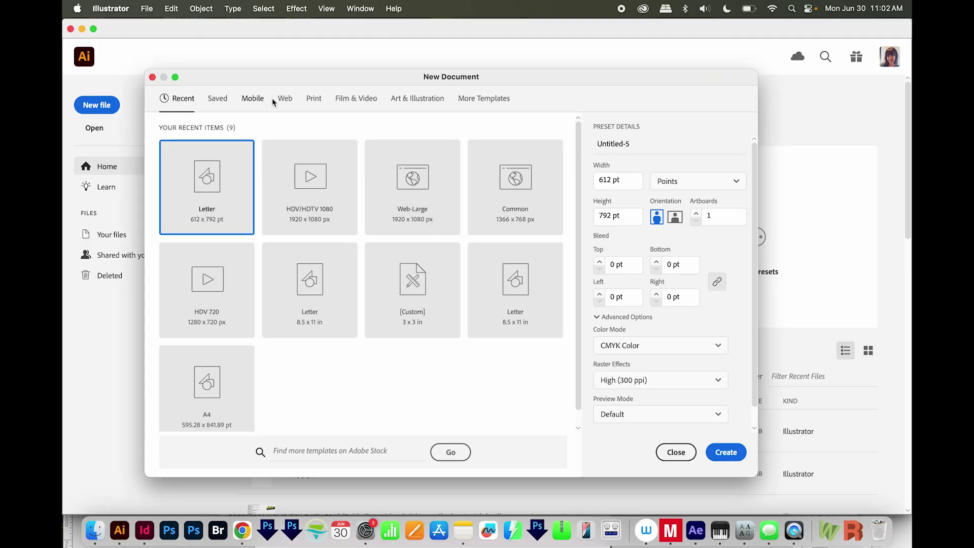
click(319, 98)
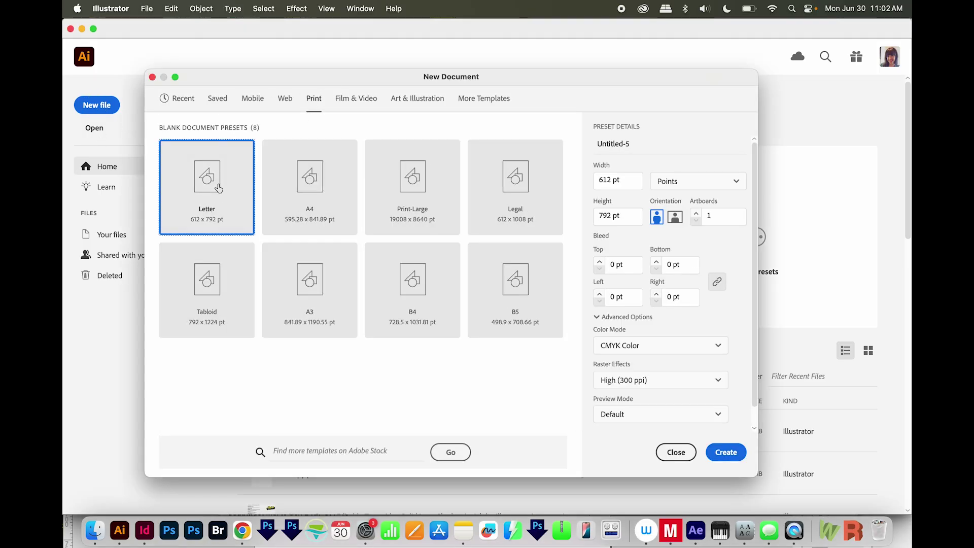
click(726, 452)
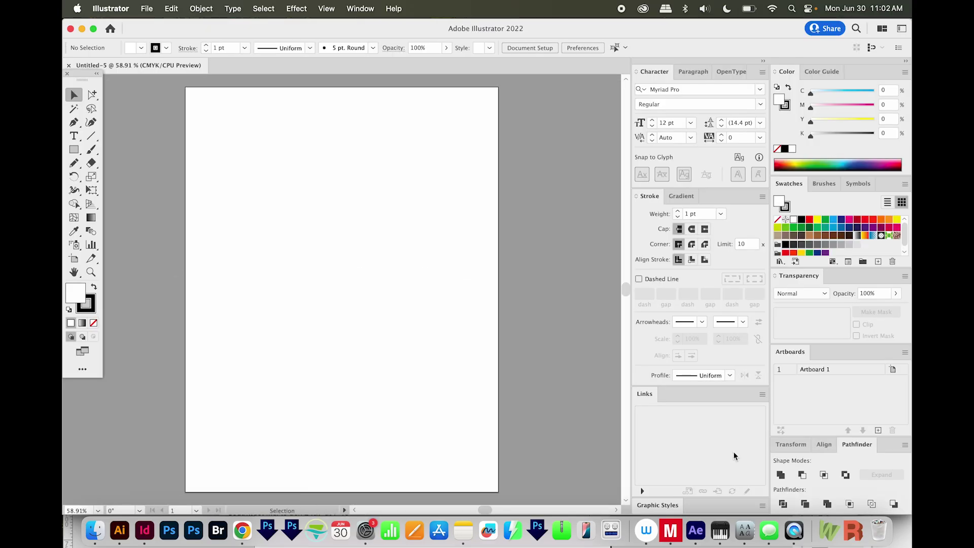
click(239, 183)
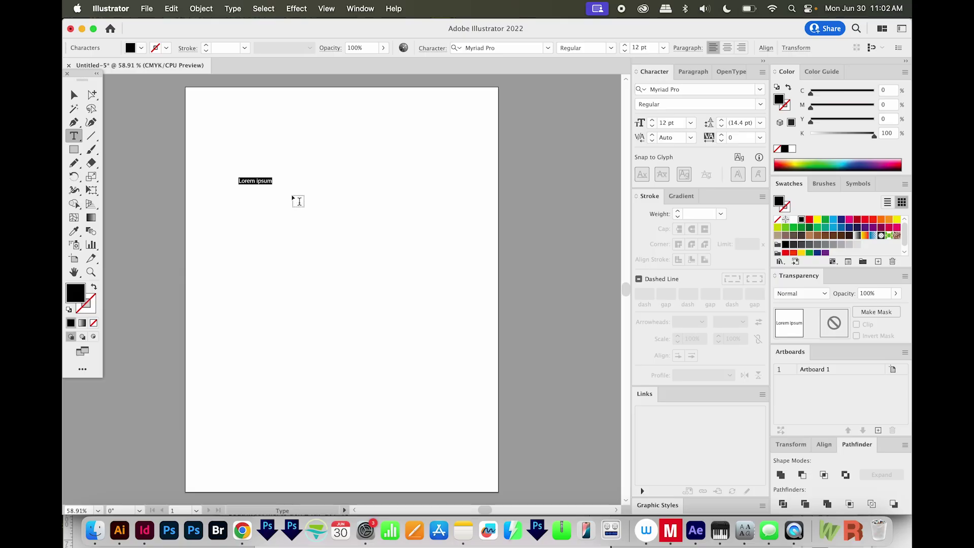
Type the word 'Awesome' on the artboard.
text(Aweo)
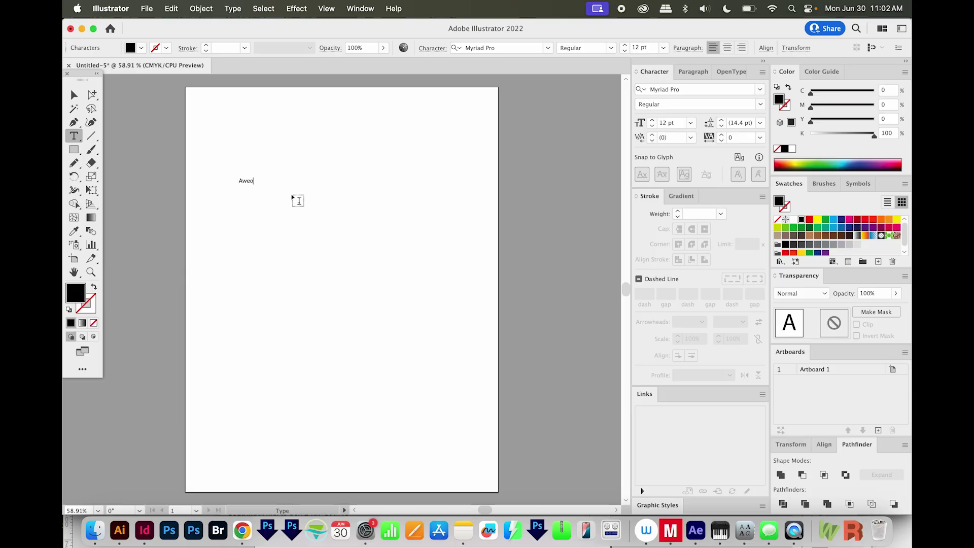
key(BackSpace)
text(some)
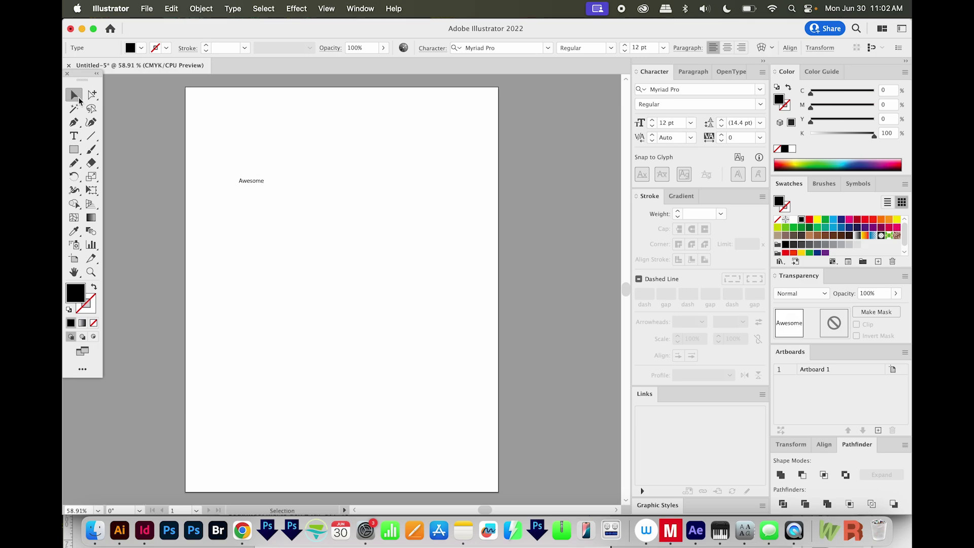
Enlarge Awesome to about 78 pt and set it in the Streetwear font.
drag(265, 184, 406, 246)
click(705, 89)
text(str)
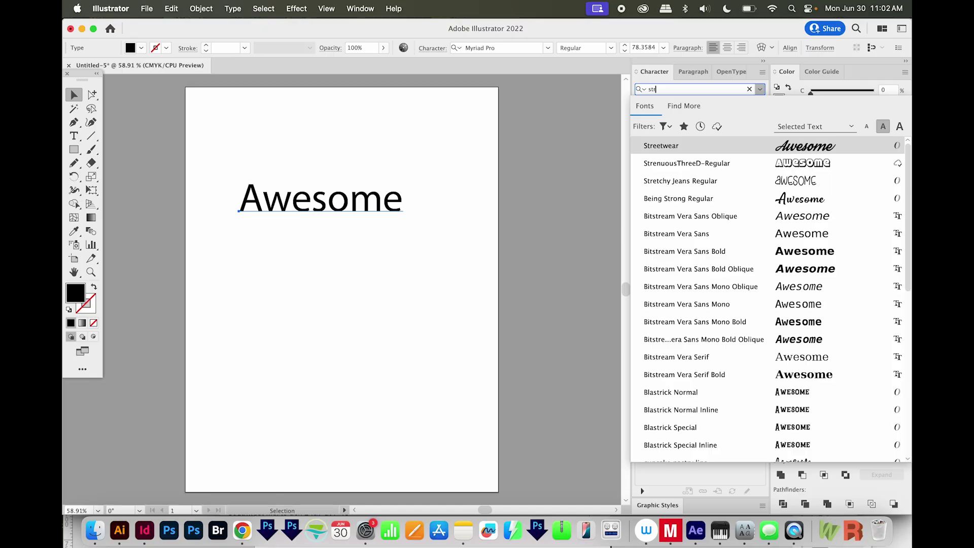
text(eetwe)
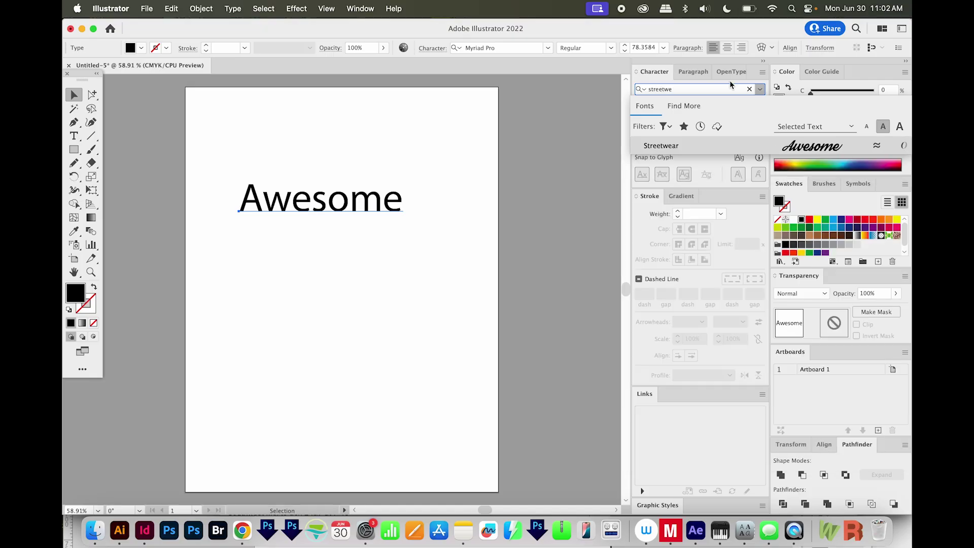
click(812, 146)
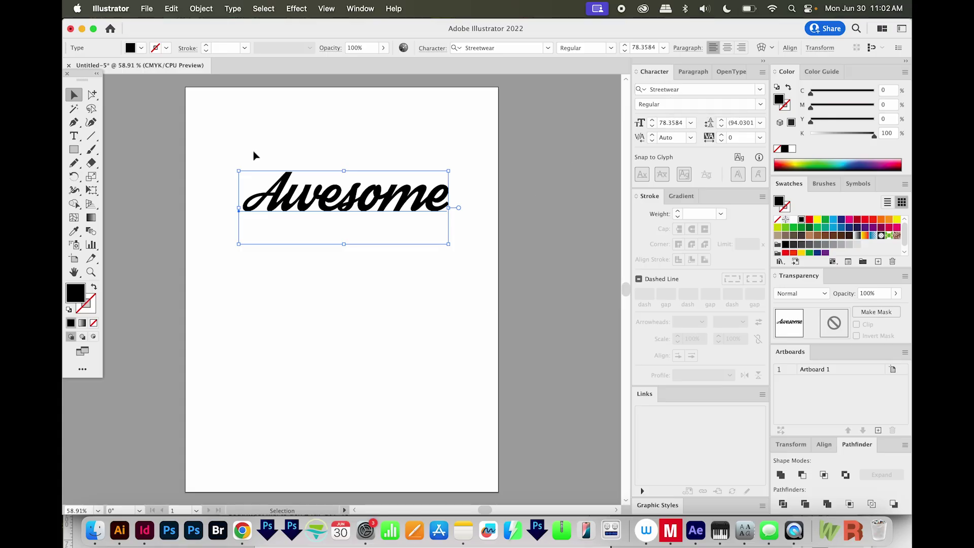
Open the Appearance panel and set the characters' fill to None.
click(376, 6)
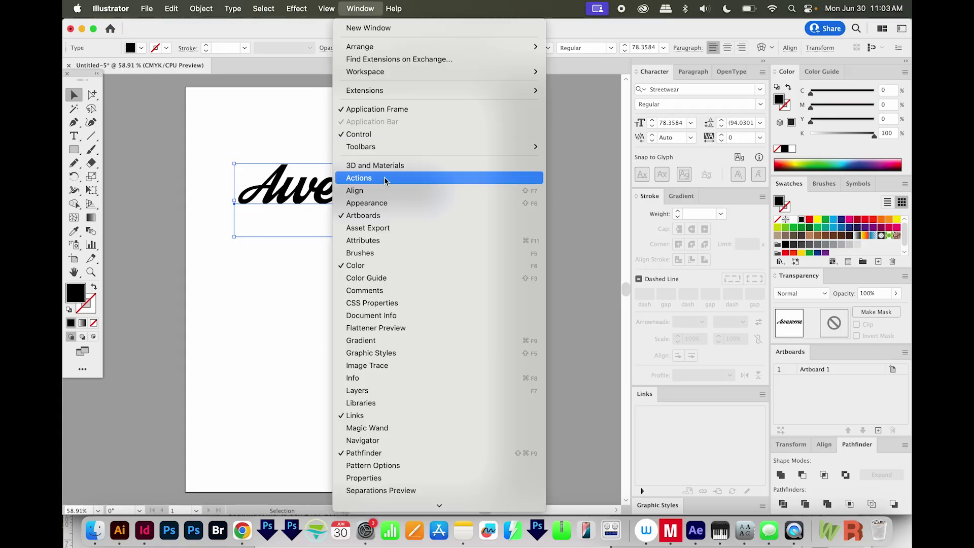
click(386, 203)
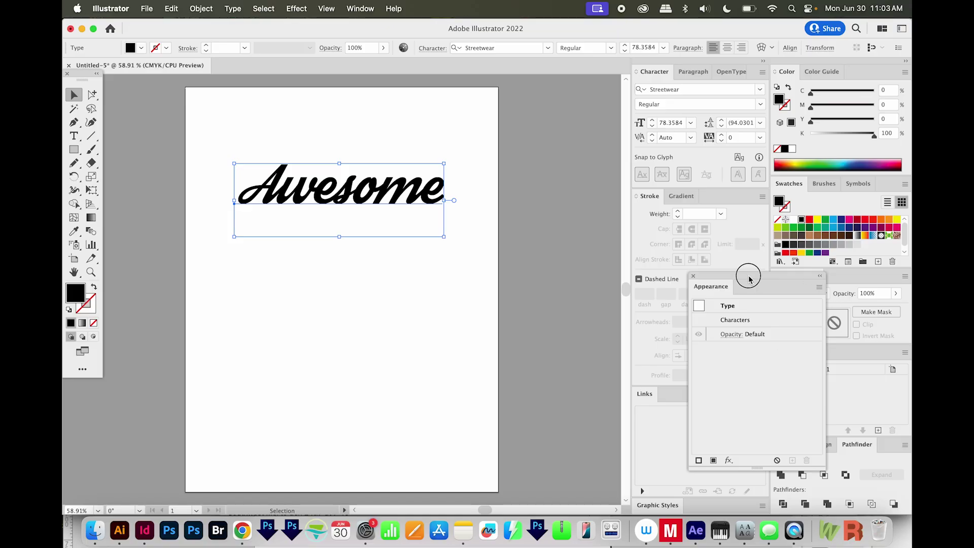
drag(746, 276, 538, 239)
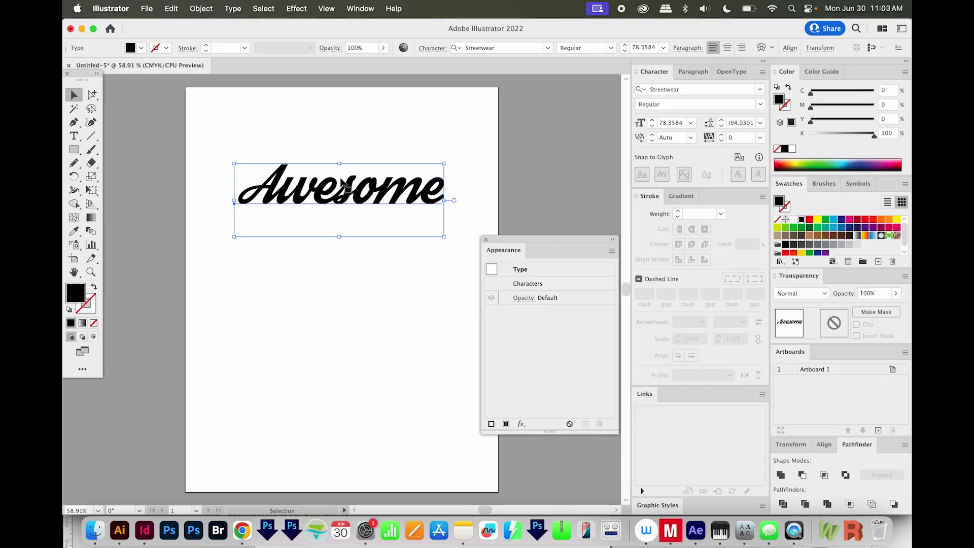
double_click(532, 288)
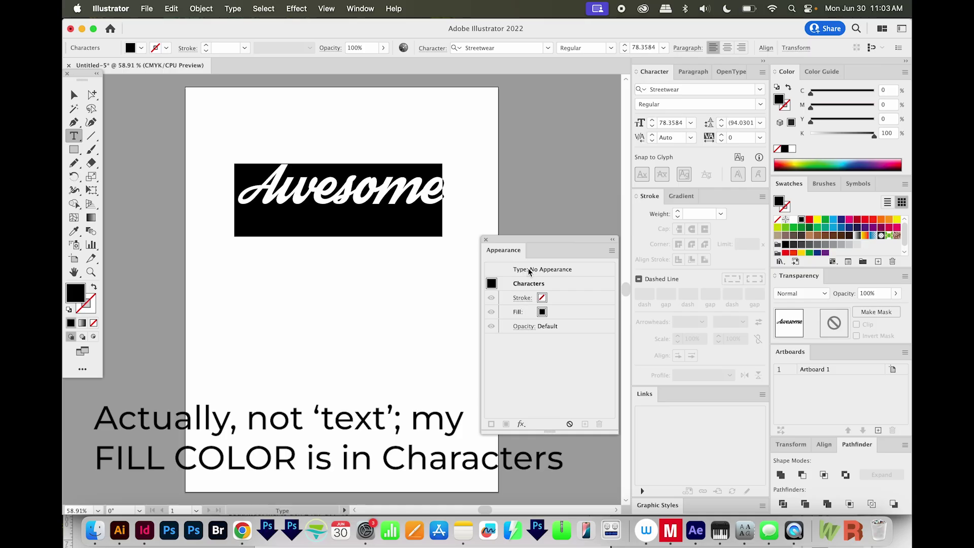
click(556, 312)
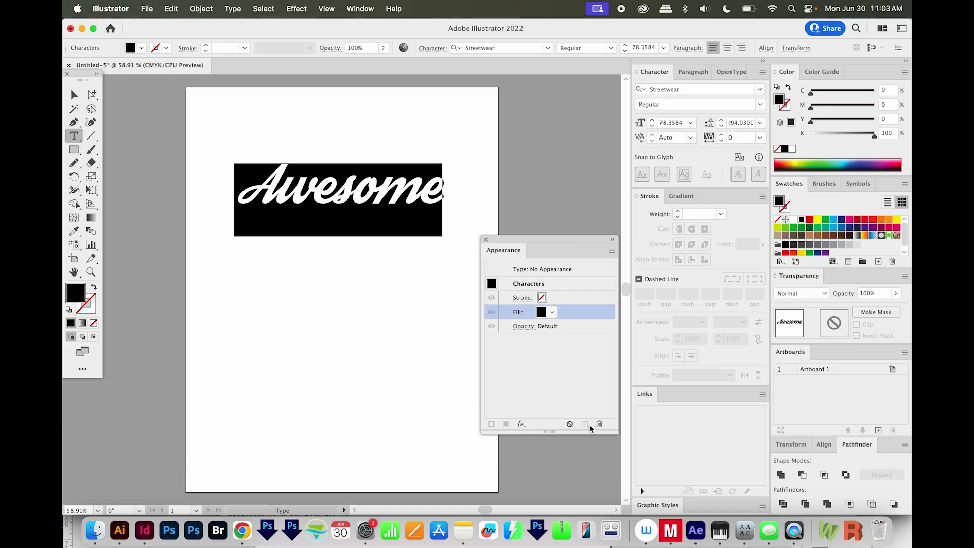
click(599, 424)
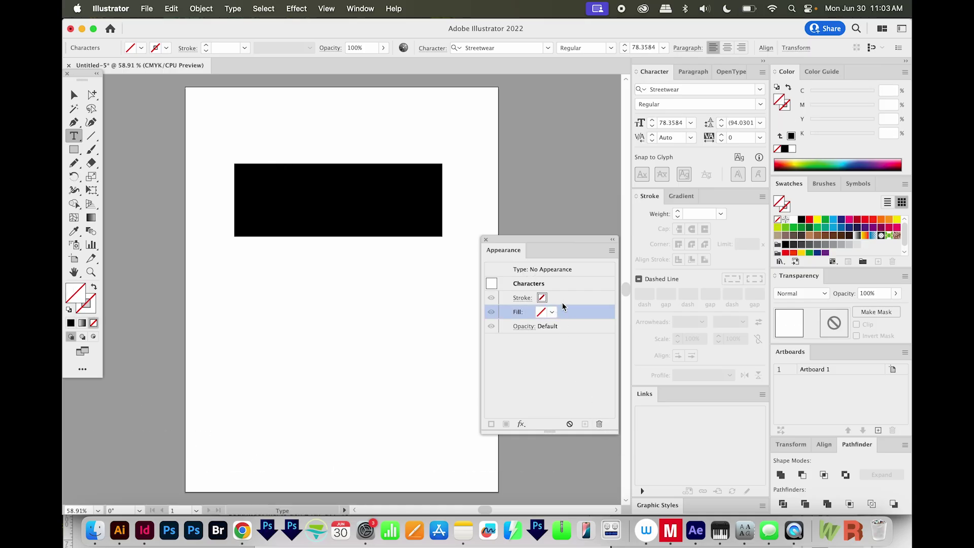
Add a new type-level fill and stroke, making the fill yellow.
click(564, 268)
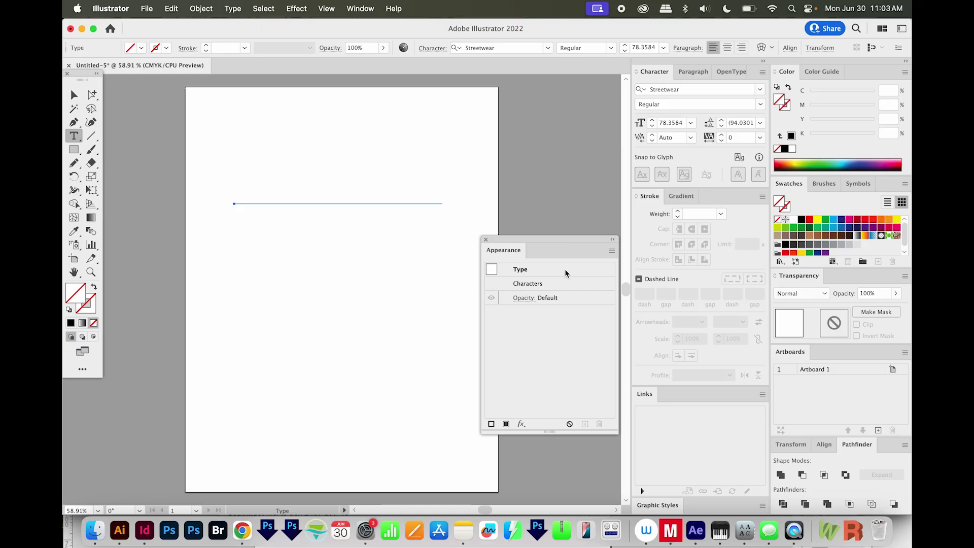
click(611, 253)
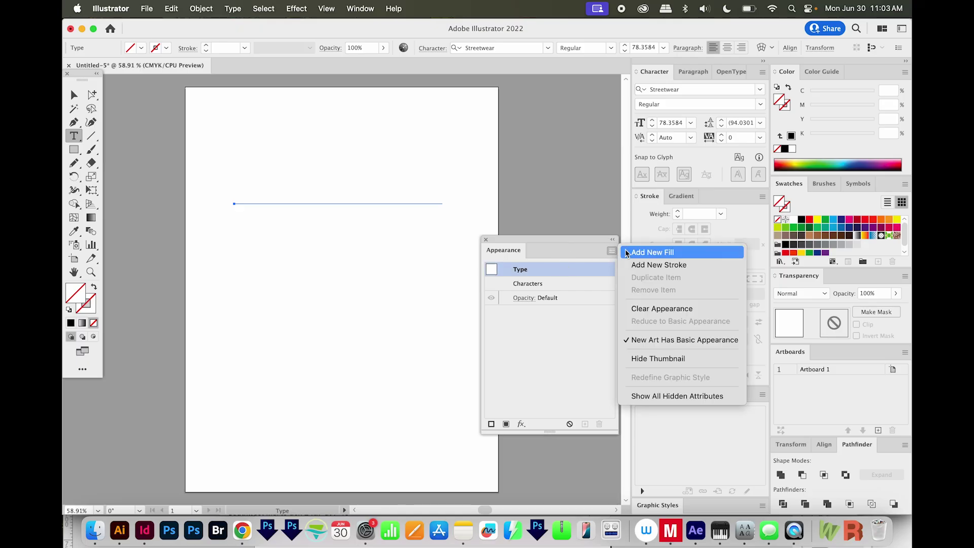
click(648, 253)
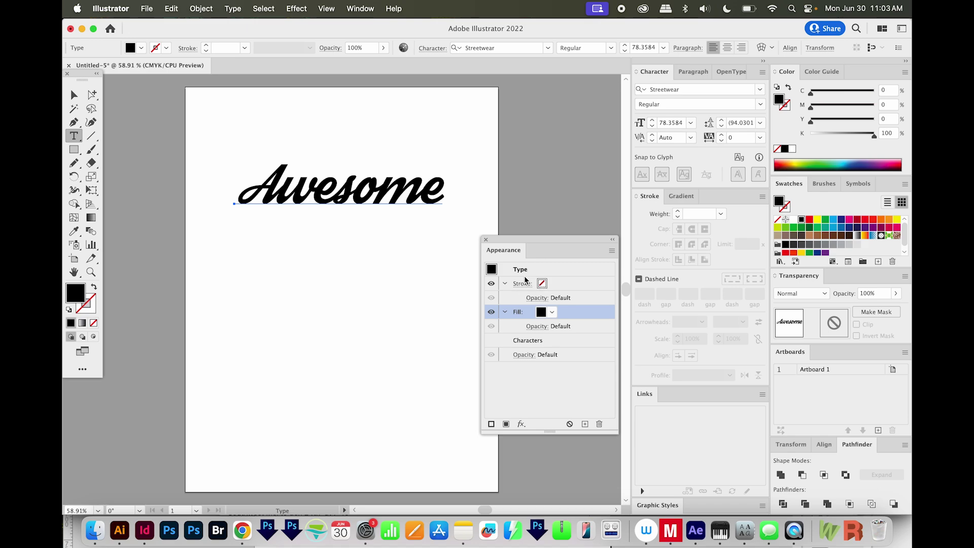
click(818, 221)
Make the stroke black and move it beneath the yellow fill.
key(x)
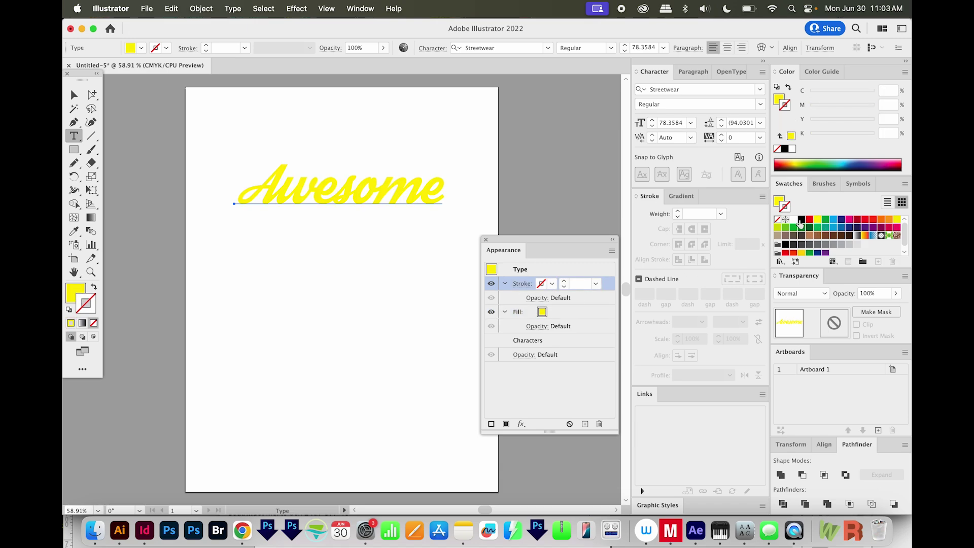
click(802, 222)
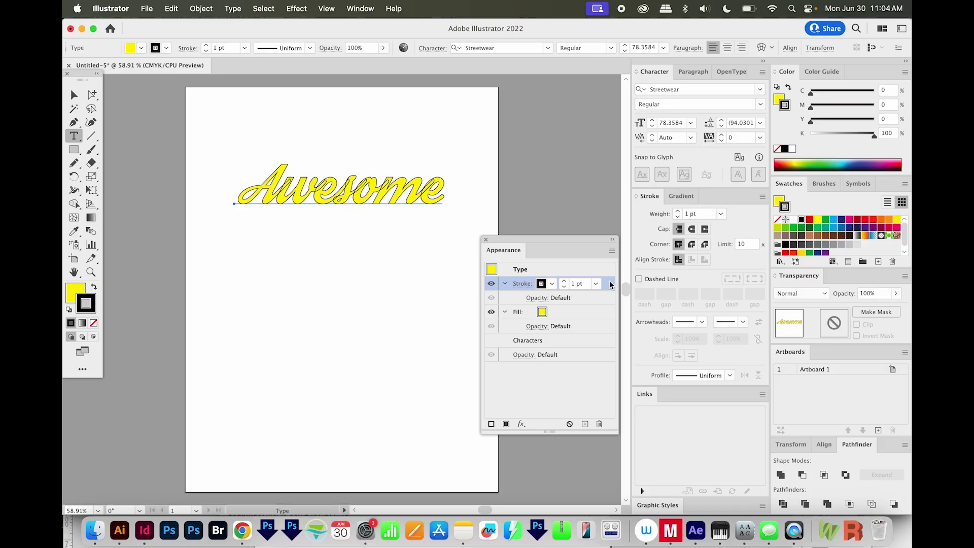
drag(611, 284, 612, 336)
Set the black outline's weight to 6 pt.
click(569, 312)
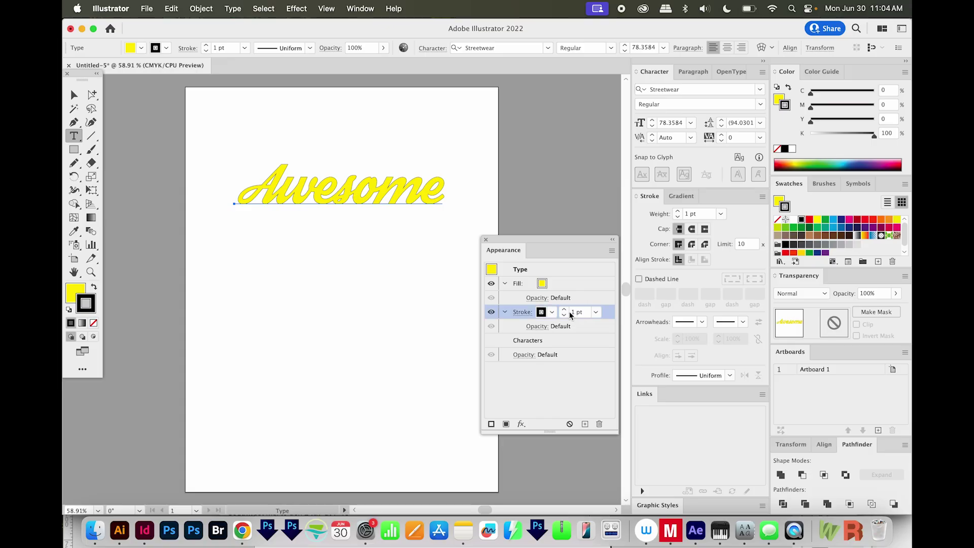
click(564, 309)
click(566, 309)
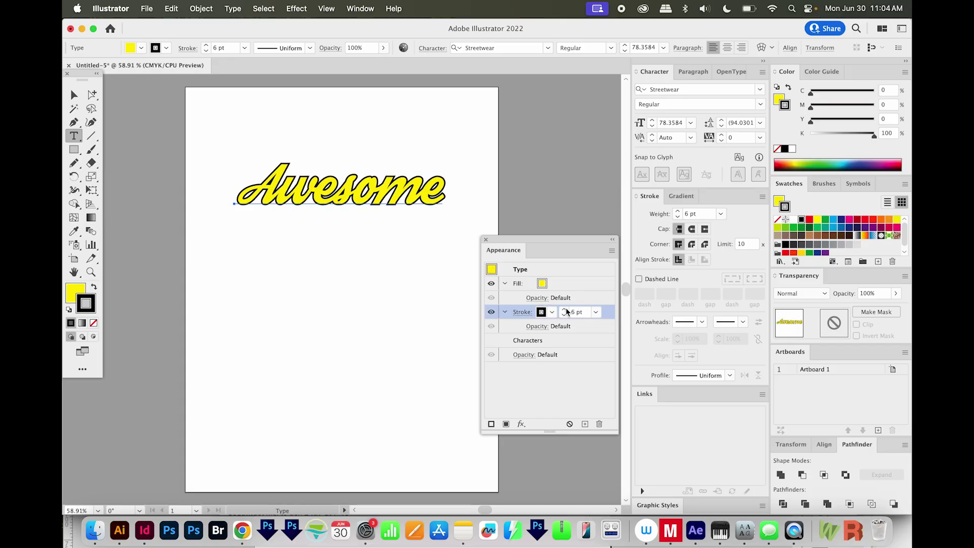
click(565, 309)
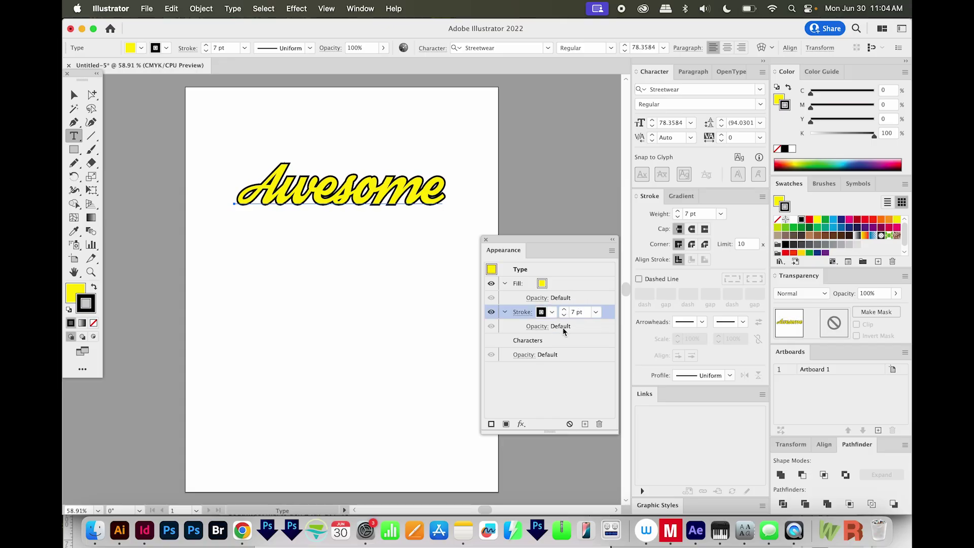
click(563, 314)
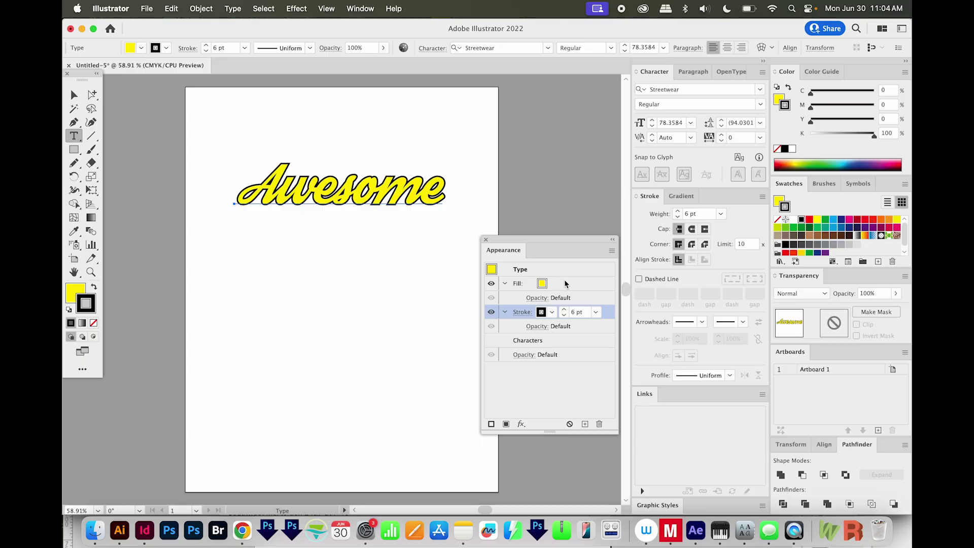
click(565, 284)
Duplicate the yellow fill above the stroke and recolor the second fill black.
drag(577, 298, 576, 304)
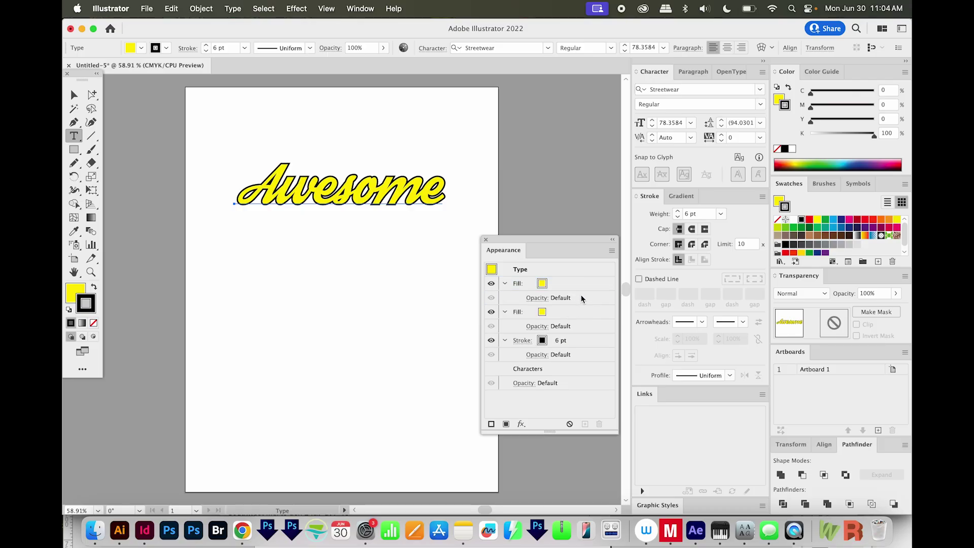
click(564, 316)
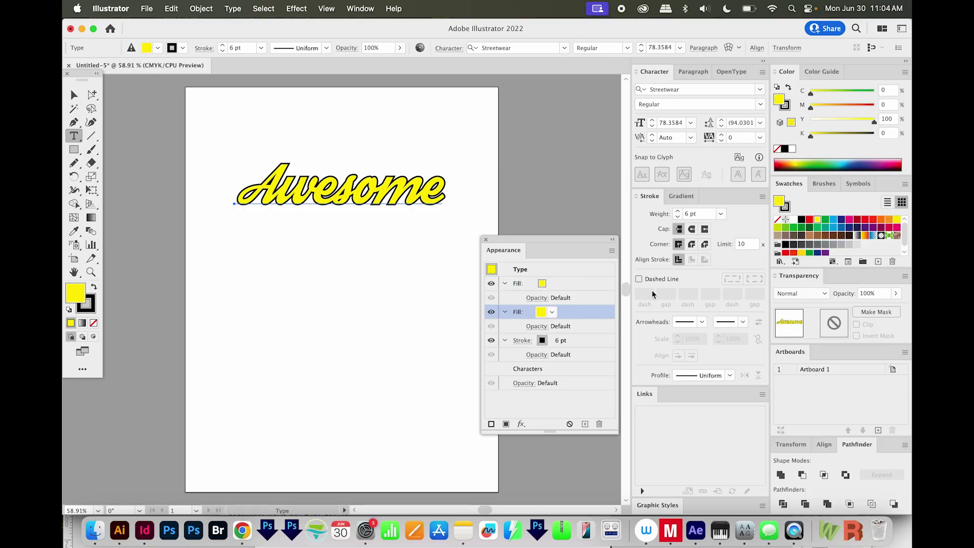
click(801, 219)
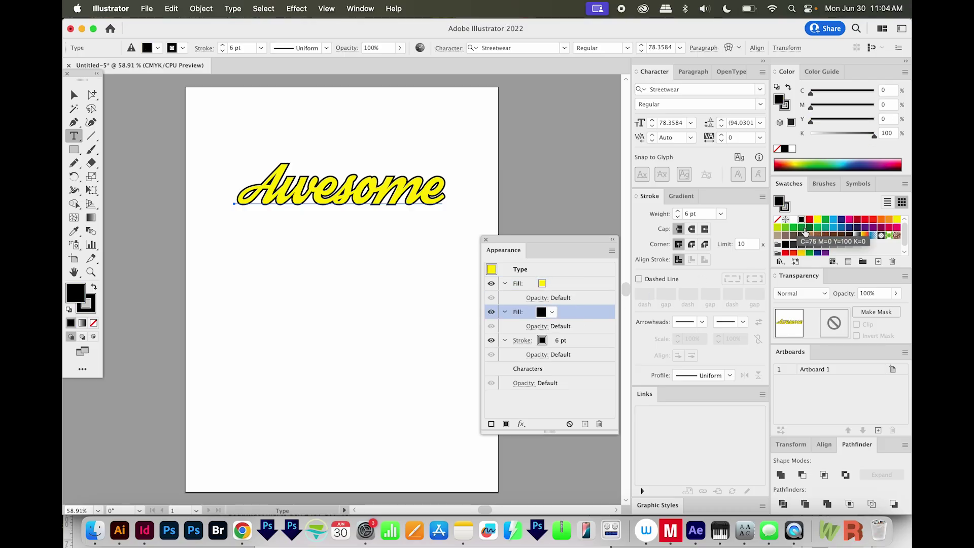
click(296, 9)
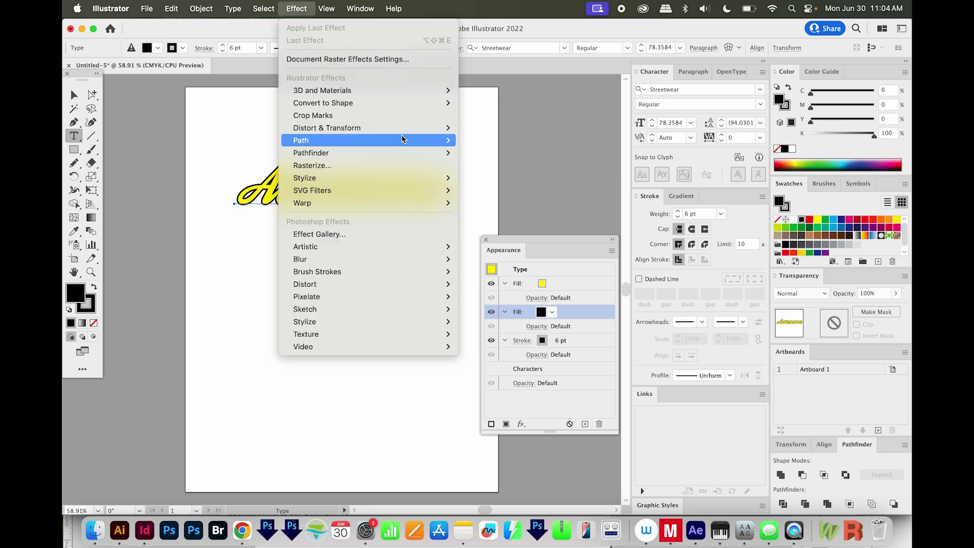
mouse_move(327, 128)
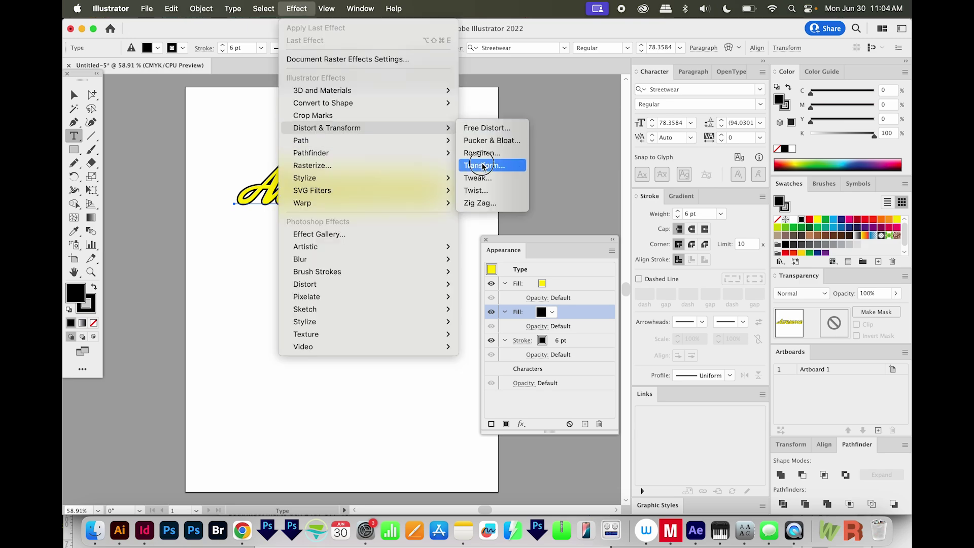
Add a Transform effect to the black fill: 1 pt horizontal and vertical move, 80 copies.
click(479, 165)
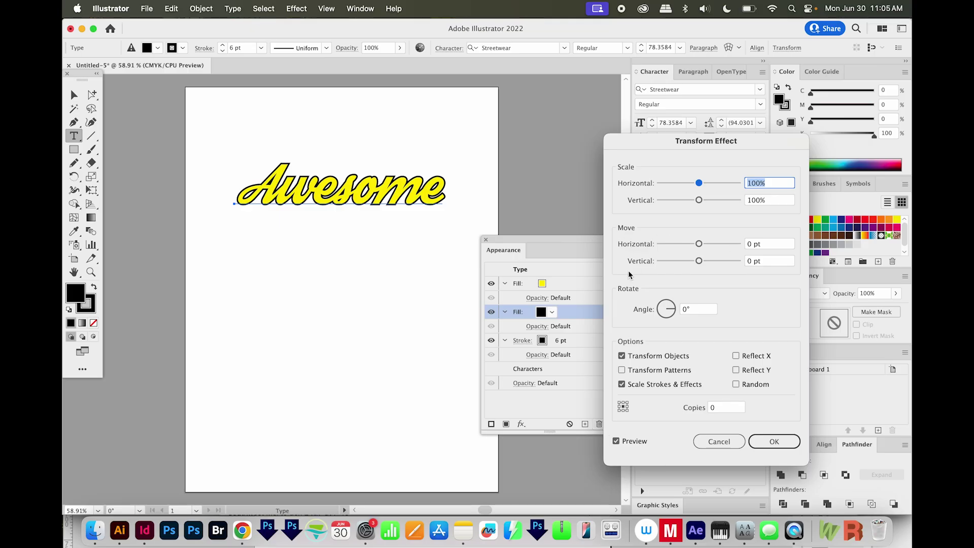
double_click(752, 244)
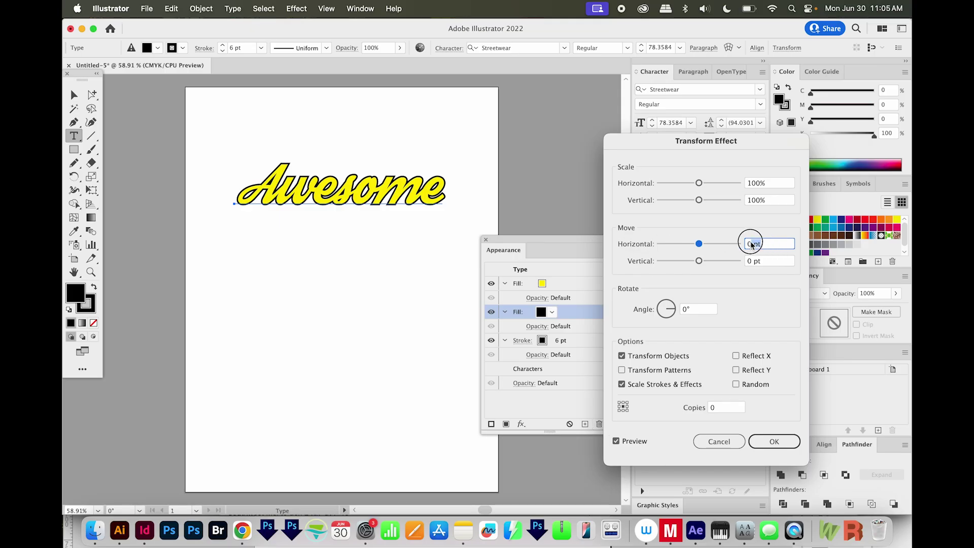
text(1)
key(Tab)
text(1)
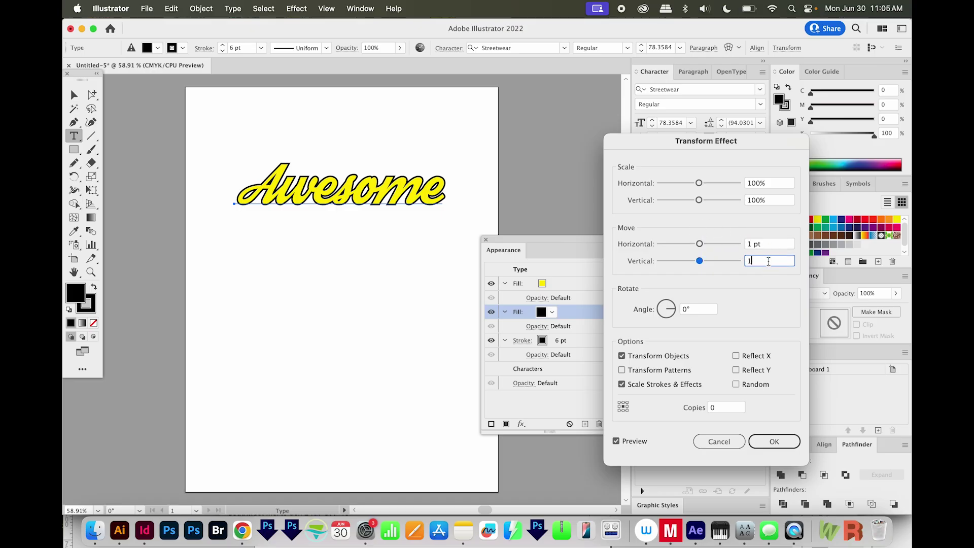
key(Tab)
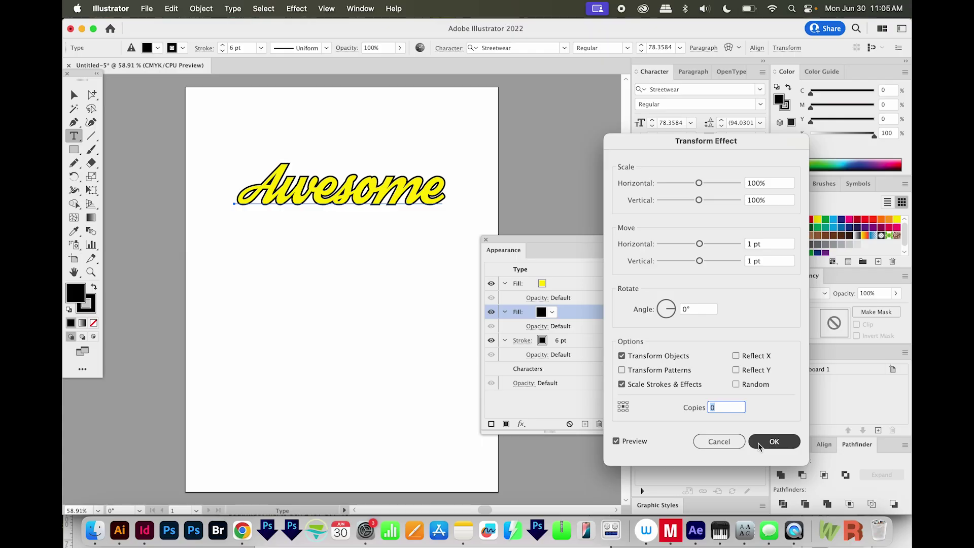
key(shift+Up)
key(shift+Up)
key(shift+Up)
key(shift+Up)
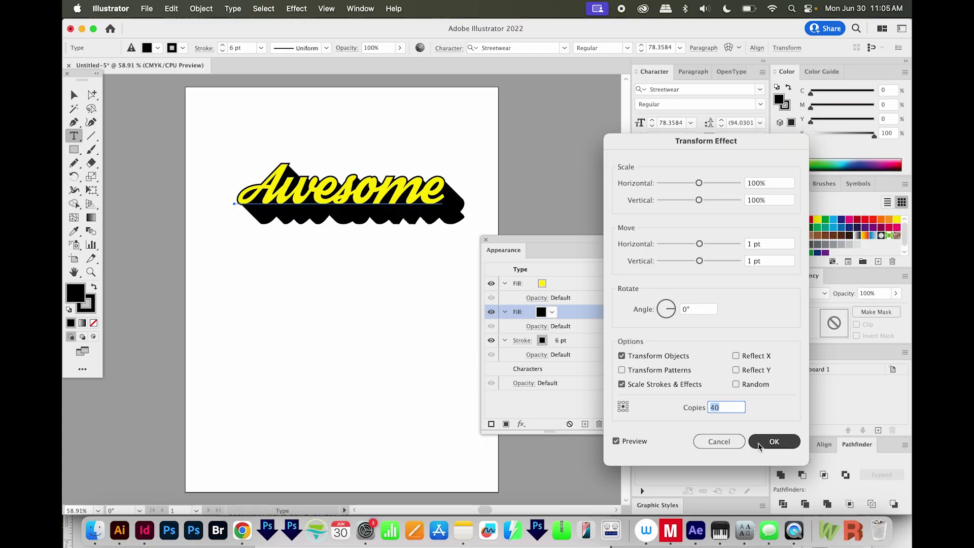
key(shift+Up)
key(shift+Up)
key(shift+Up)
key(shift+Up)
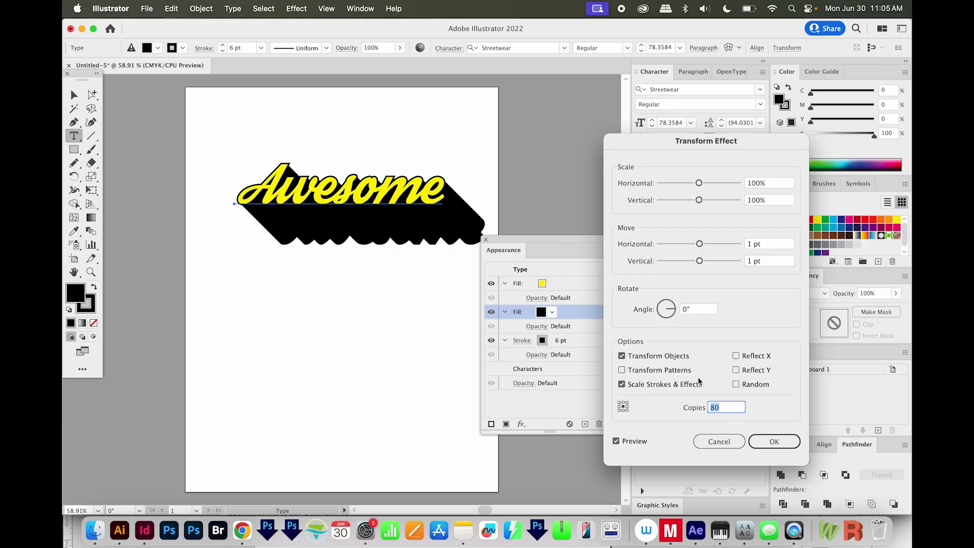
click(774, 441)
super+click(478, 153)
key(super+space)
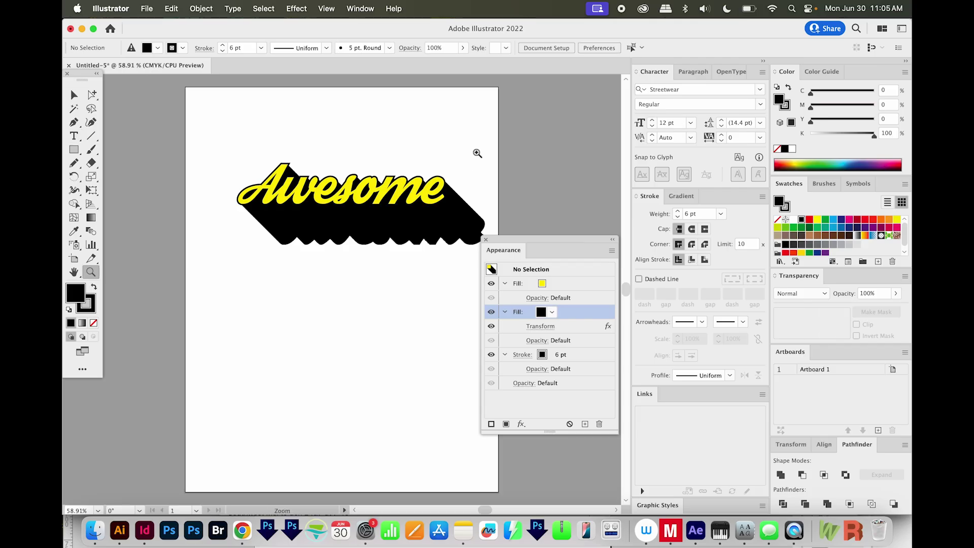
drag(478, 153, 416, 223)
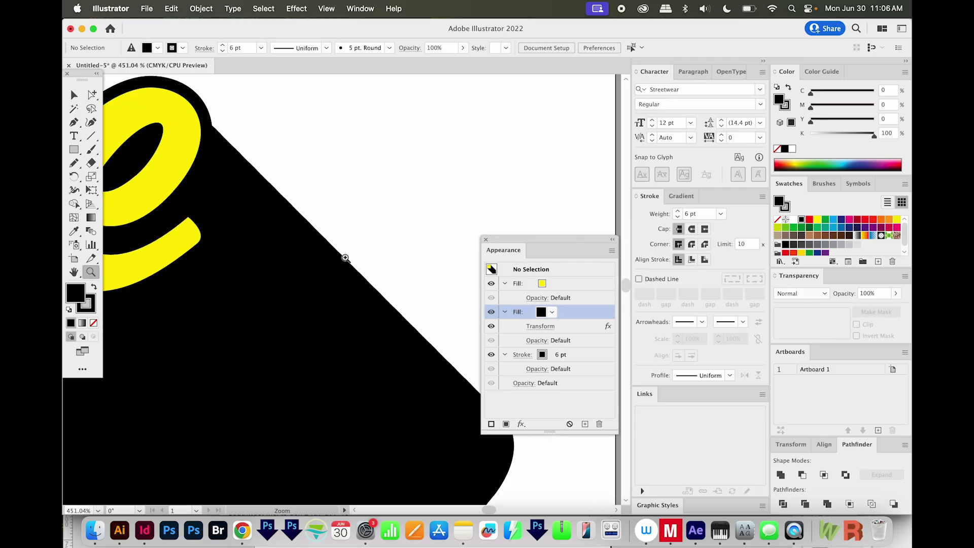
drag(296, 150, 233, 212)
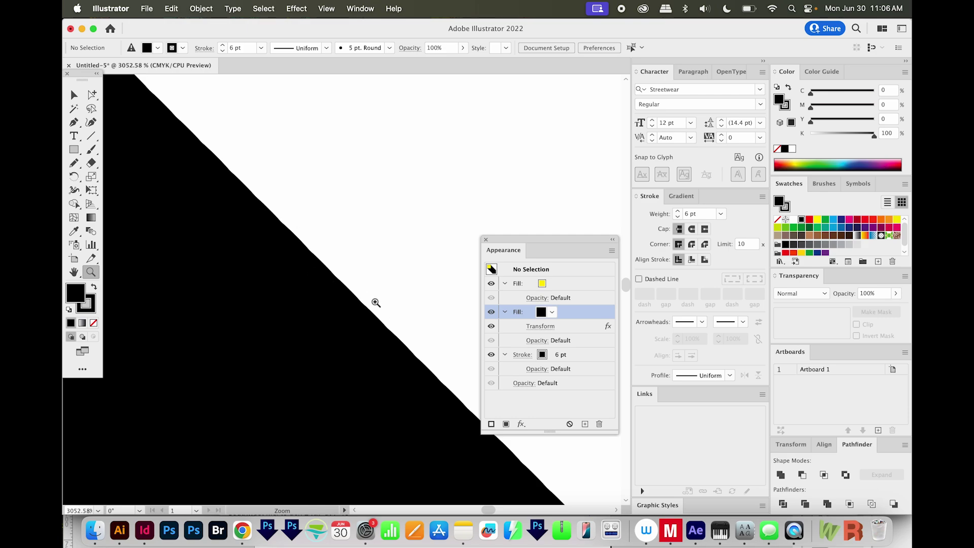
drag(375, 302, 385, 251)
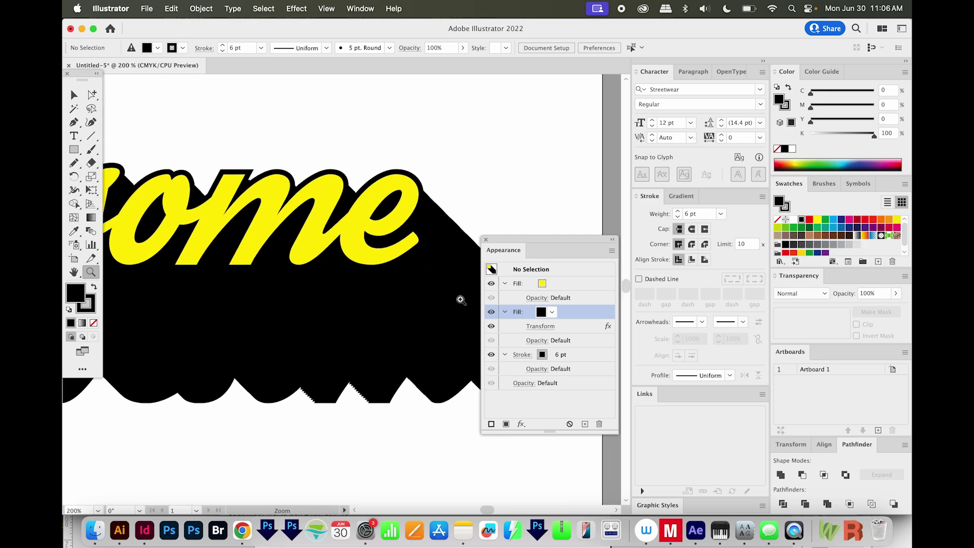
click(546, 326)
drag(312, 452, 414, 363)
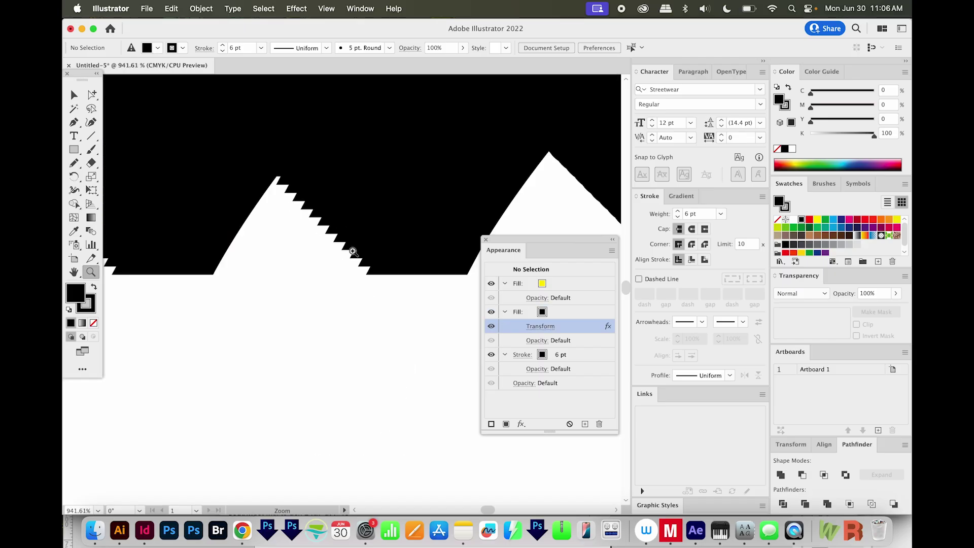
key(super+0)
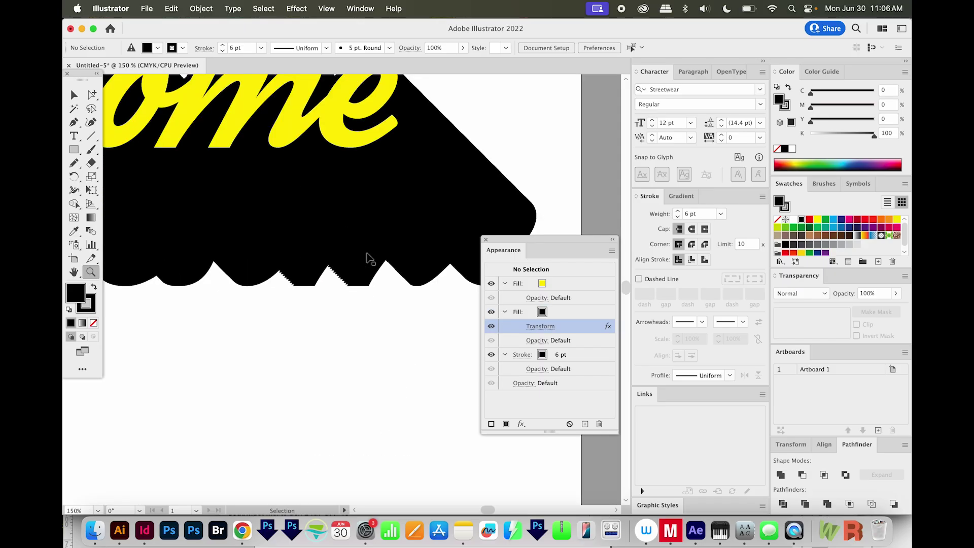
key(super+1)
key(v)
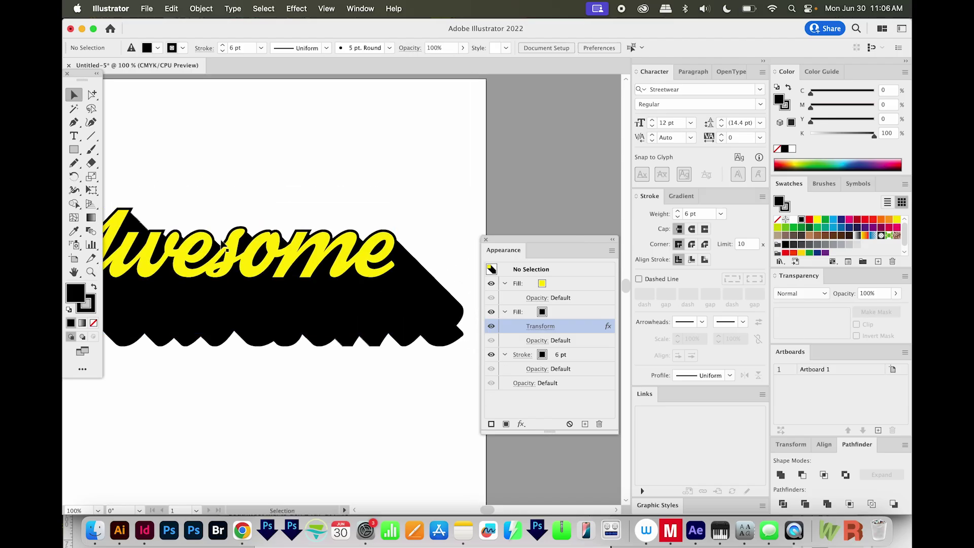
click(222, 245)
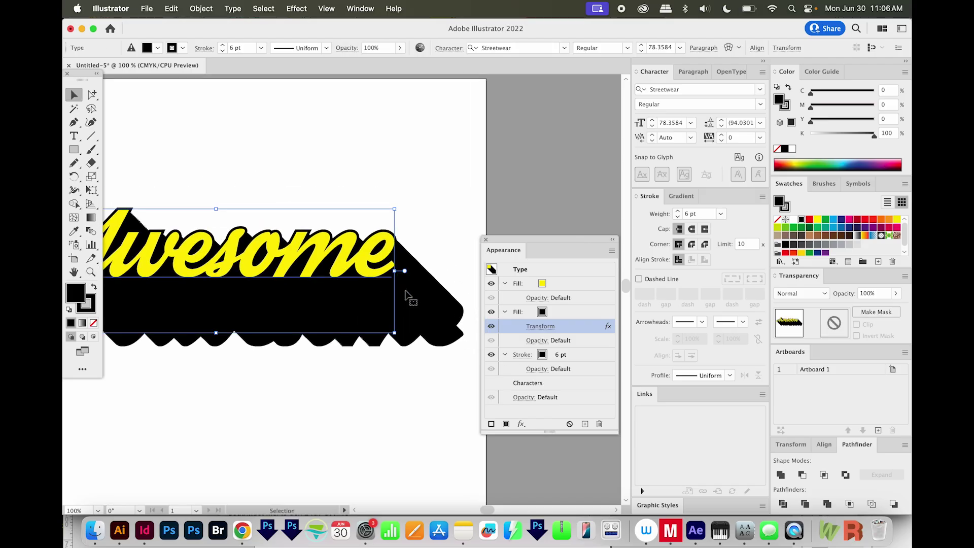
Change the Transform effect to 0.1 pt moves both ways with 430 copies.
click(539, 327)
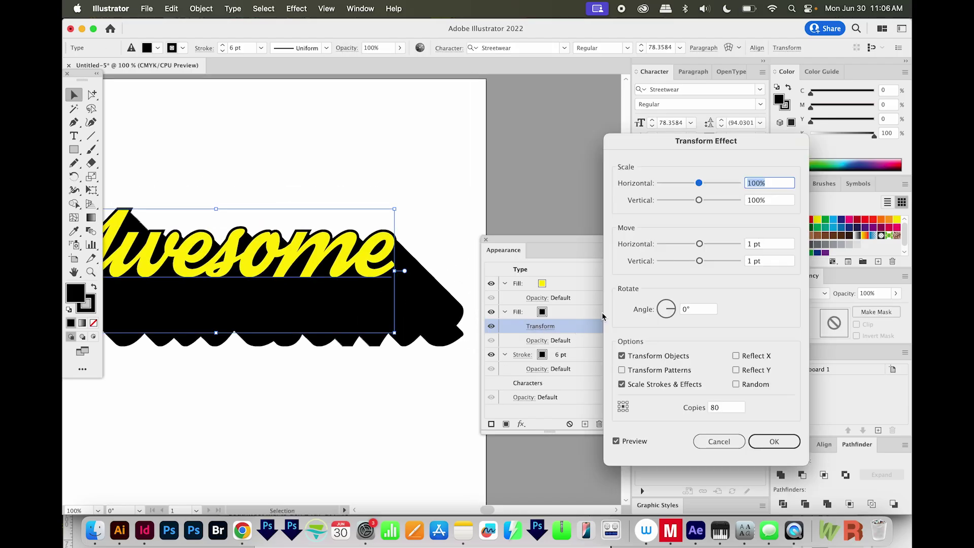
click(700, 244)
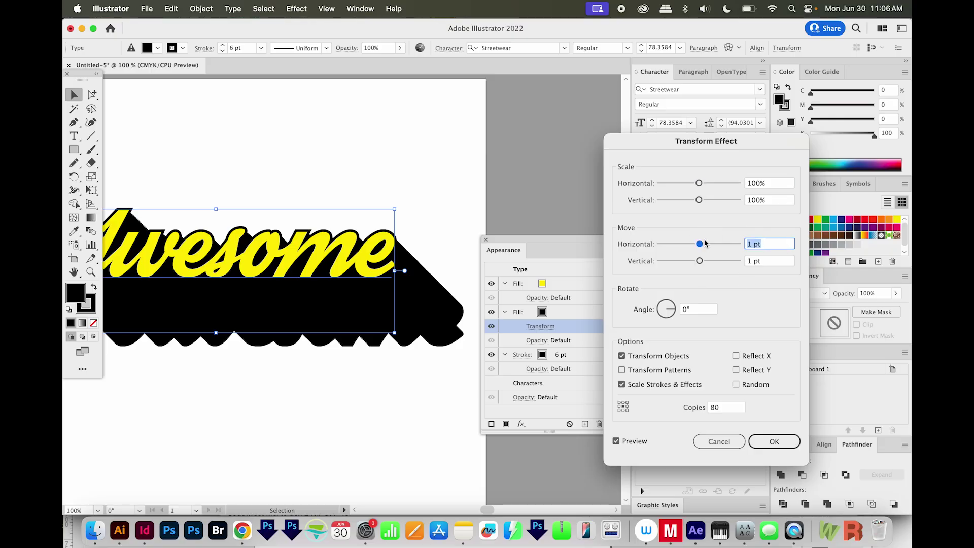
text(0.1)
key(Tab)
key(BackSpace)
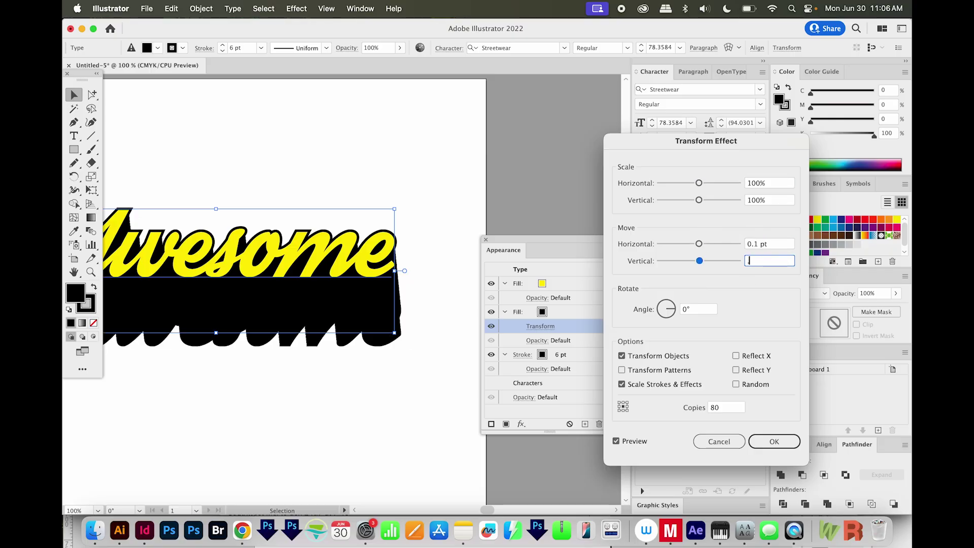
key(Tab)
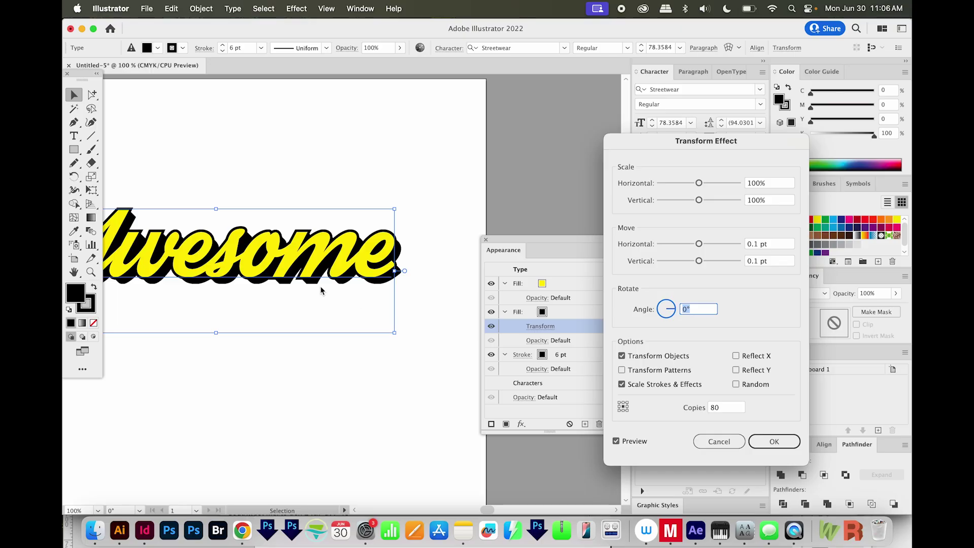
key(Tab)
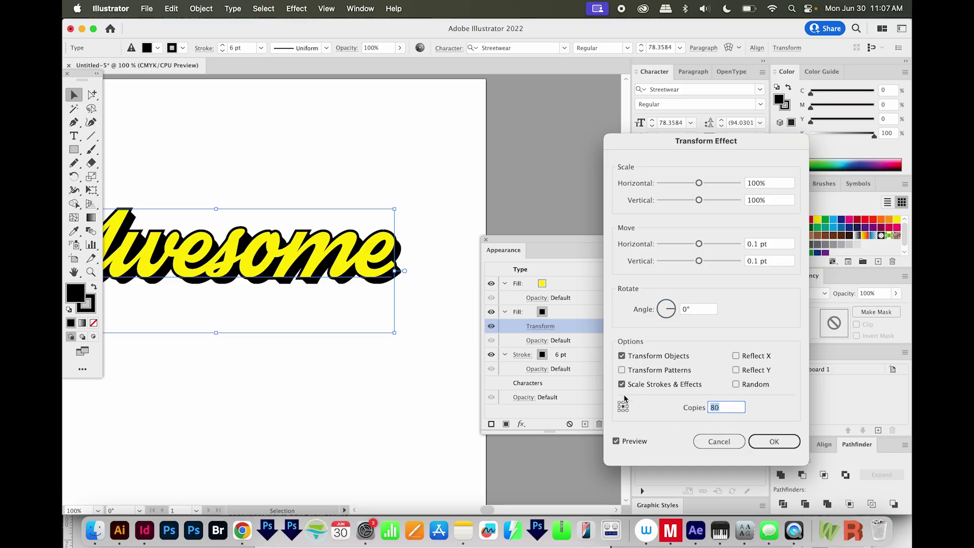
text(430)
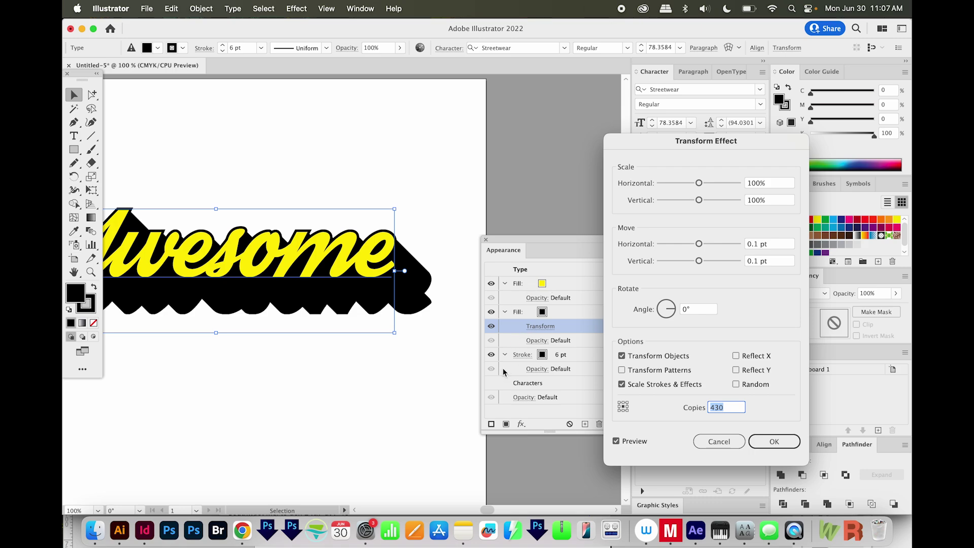
click(774, 442)
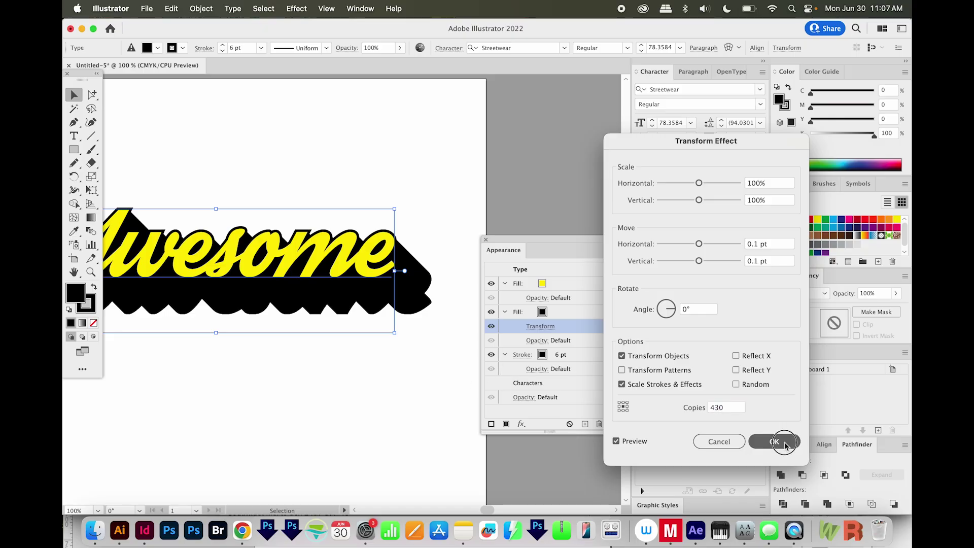
Give the black outline round caps and round joins.
key(z)
drag(446, 230, 349, 313)
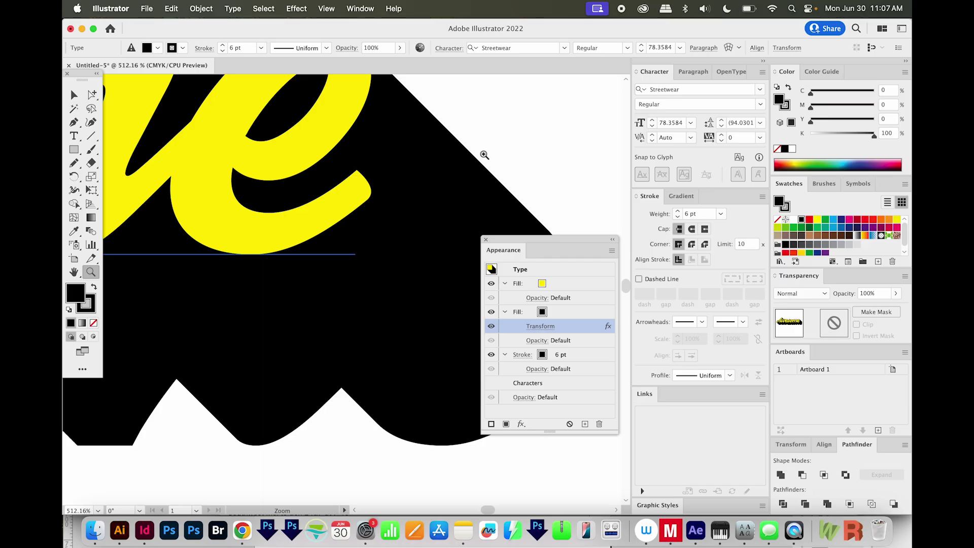
key(ctrl+0)
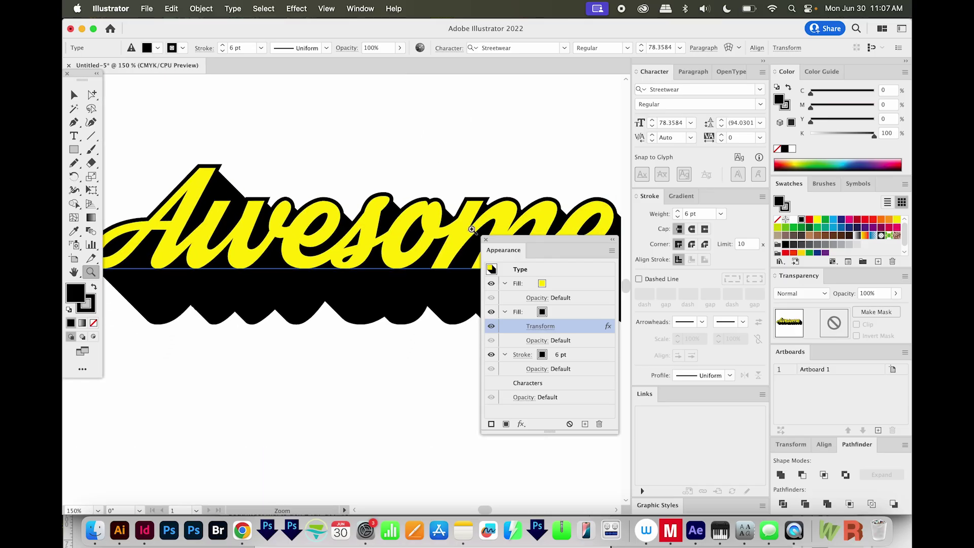
drag(394, 198, 383, 207)
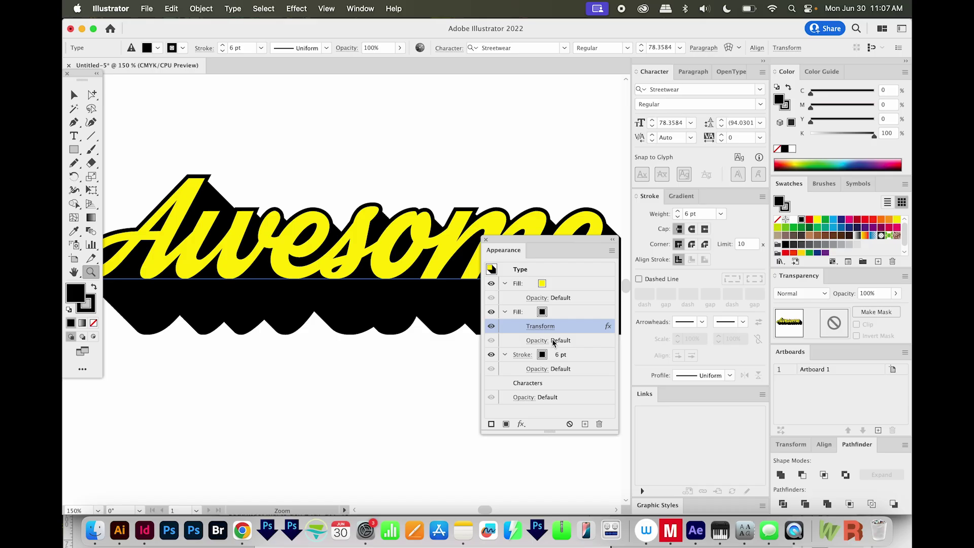
click(570, 355)
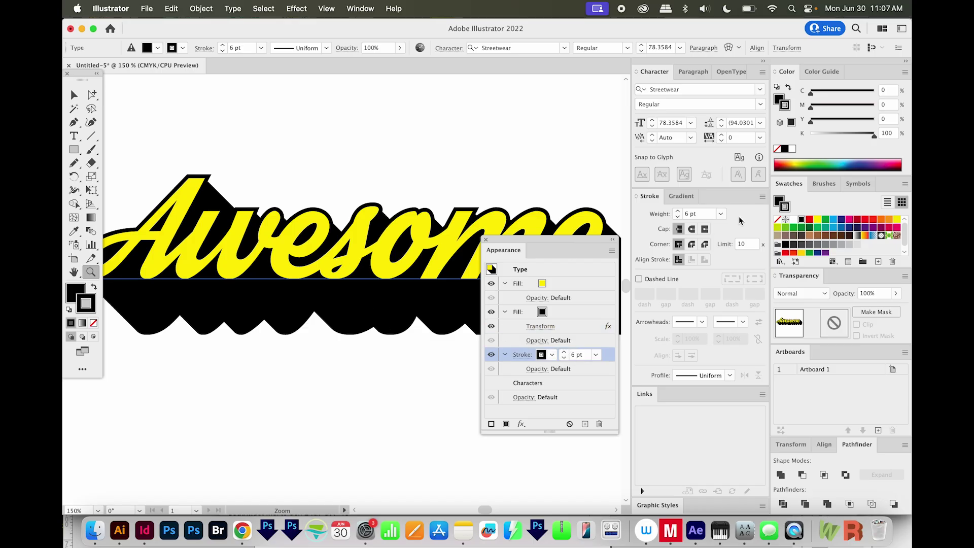
click(691, 230)
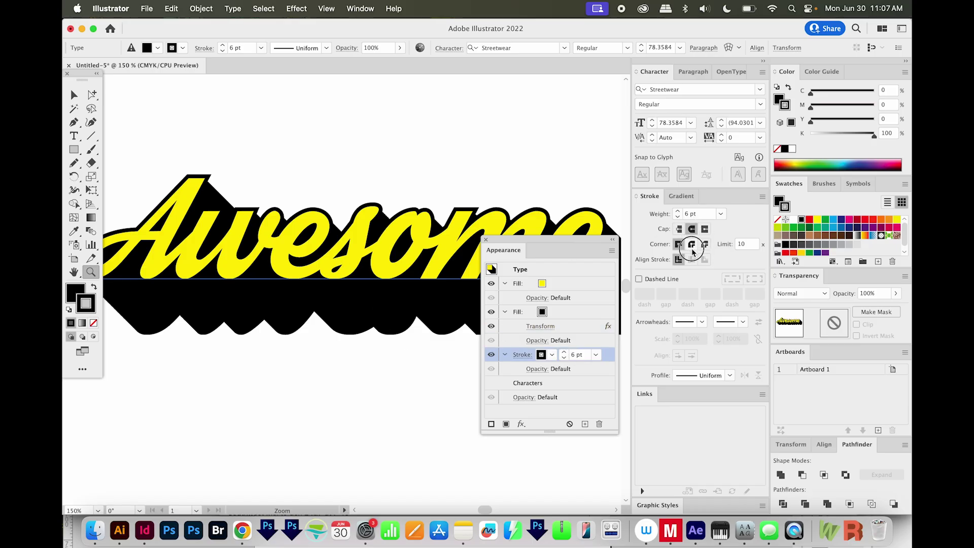
click(691, 244)
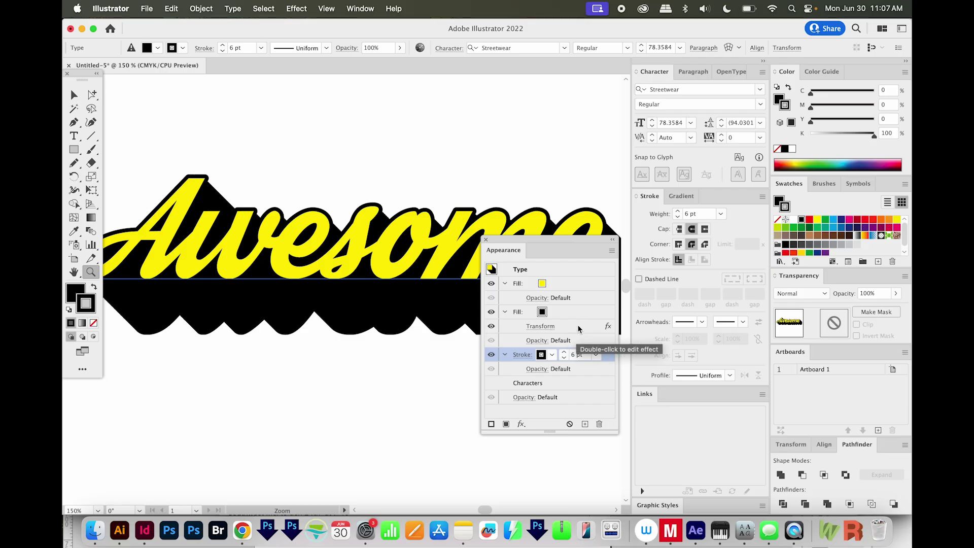
Drag the Transform effect onto the stroke so the outline follows the shadow.
drag(577, 326, 575, 337)
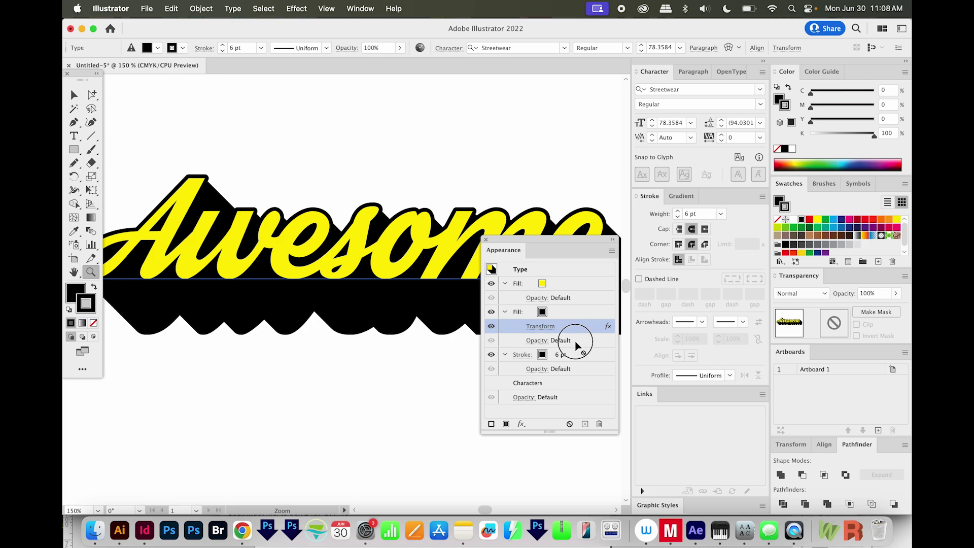
drag(575, 338, 569, 356)
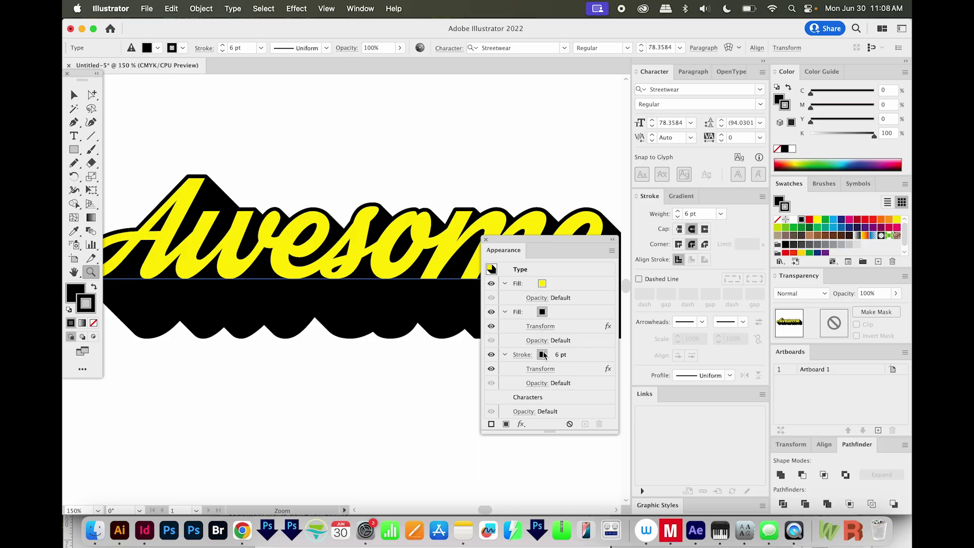
click(319, 311)
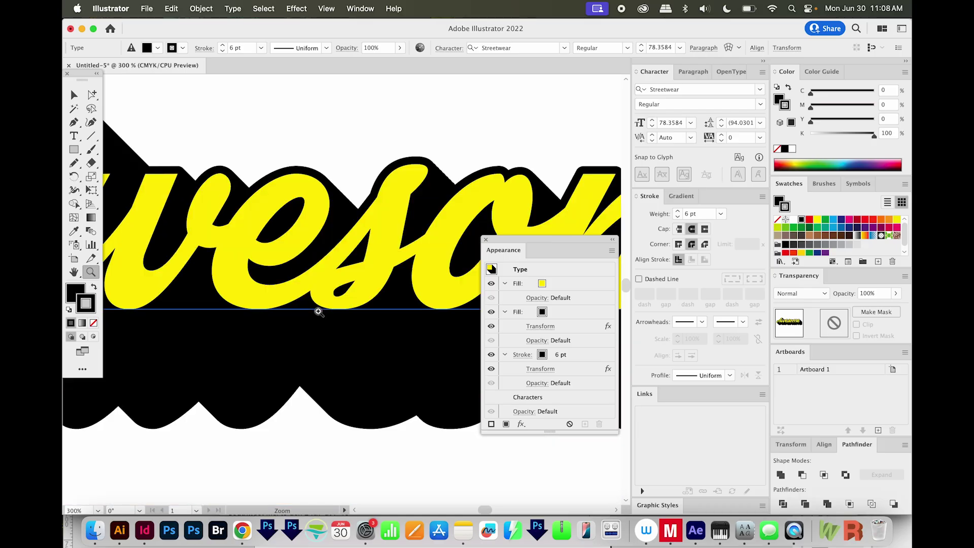
alt+click(319, 310)
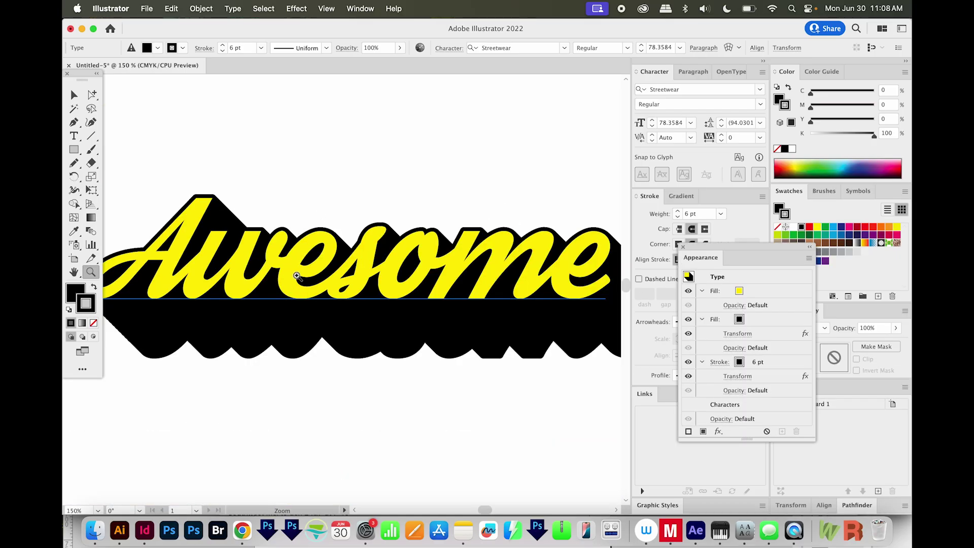
key(t)
drag(284, 266, 352, 262)
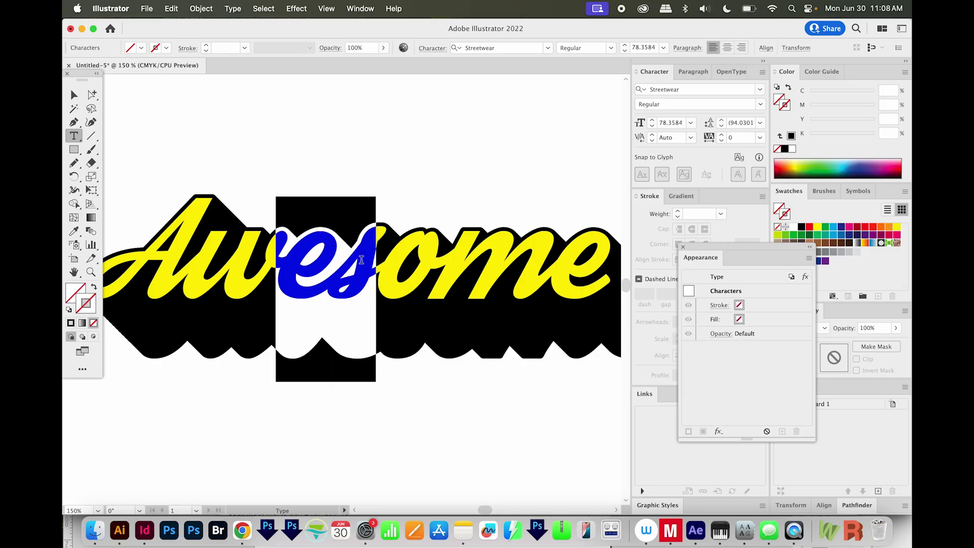
text(sldkjf)
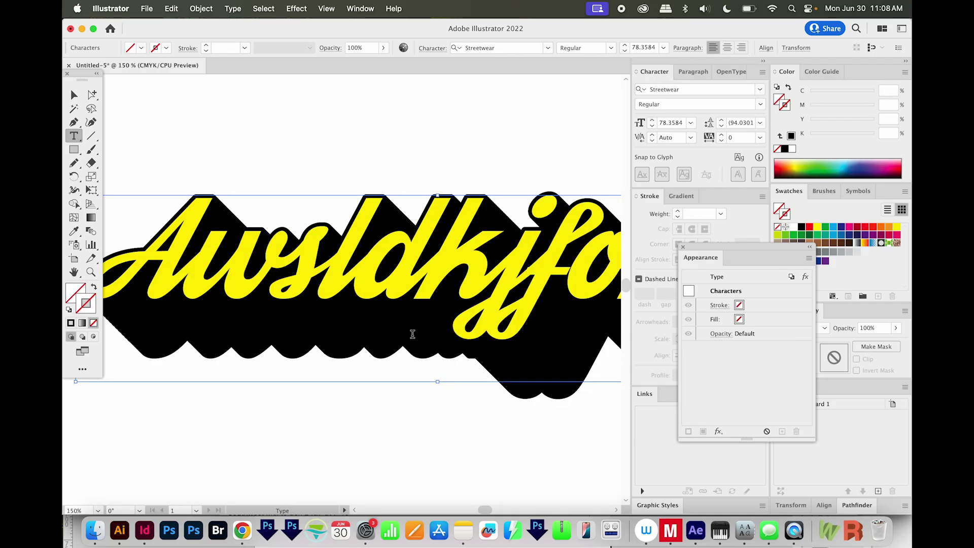
key(super+z)
key(Escape)
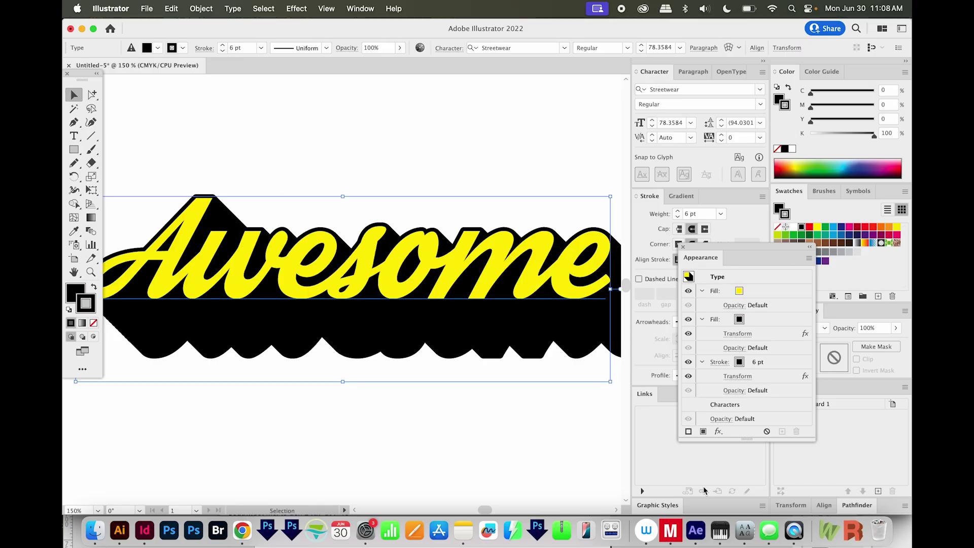
Drag the Type appearance into the Graphic Styles panel as a new style.
click(646, 505)
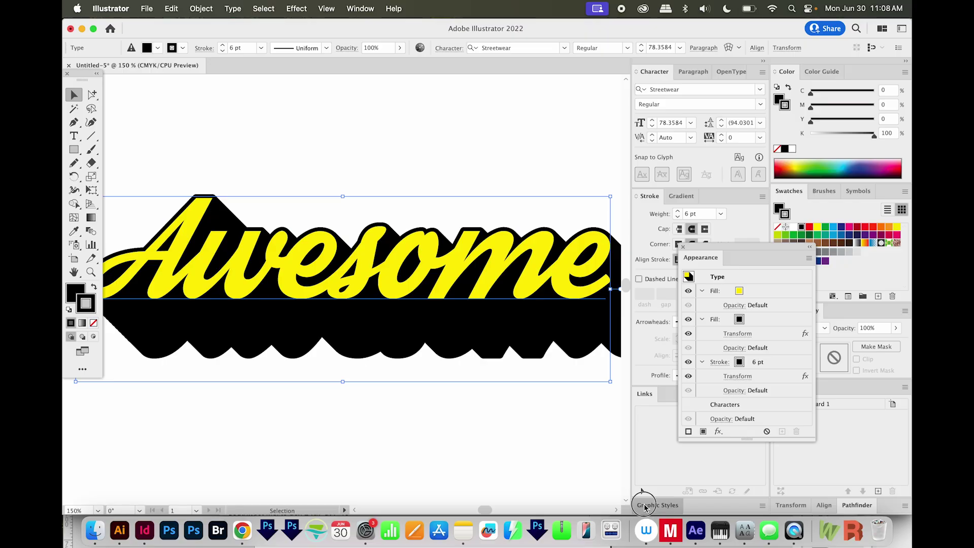
drag(736, 247, 776, 248)
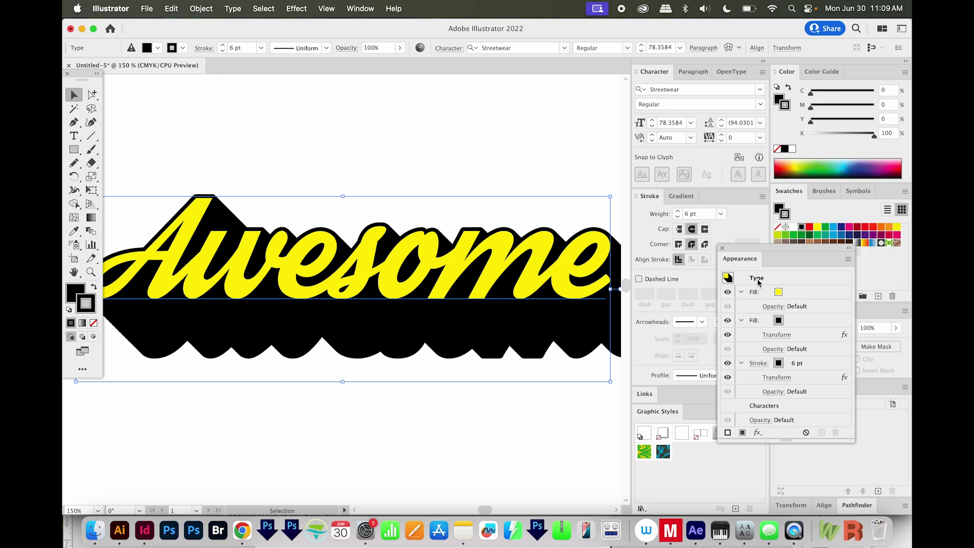
drag(729, 279, 688, 439)
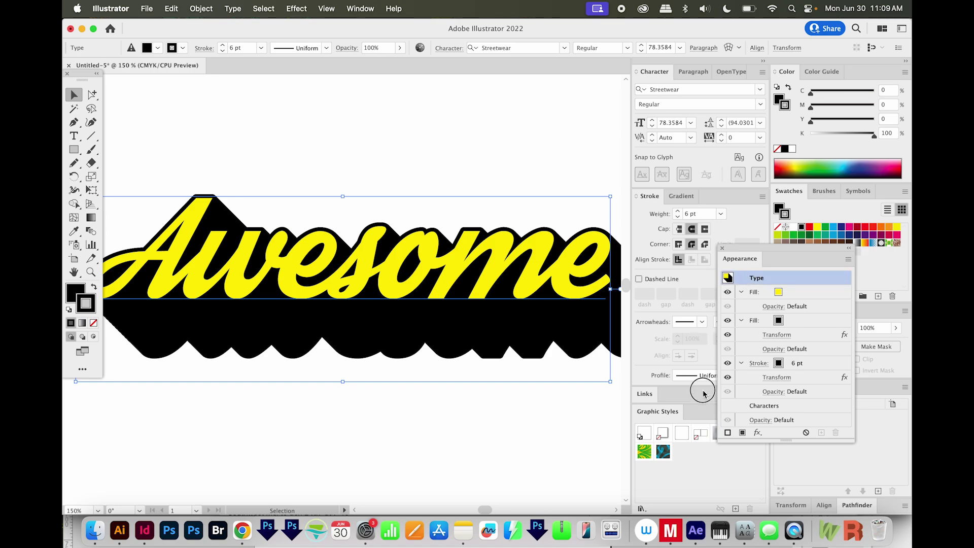
drag(680, 452, 680, 453)
scroll(496, 314, down, 5)
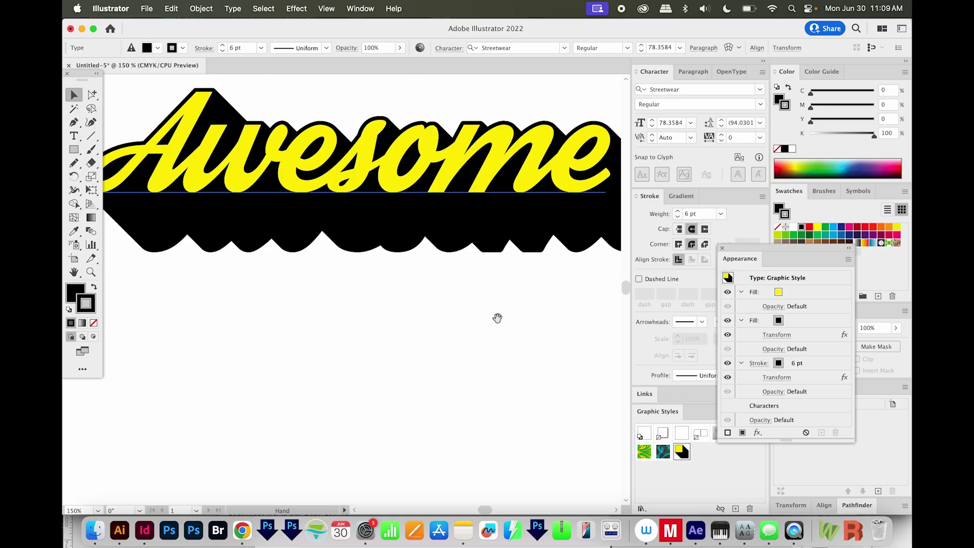
key(space)
Add a 'Lorem ipsum' text line below Awesome in the Antonio font.
click(179, 385)
key(t)
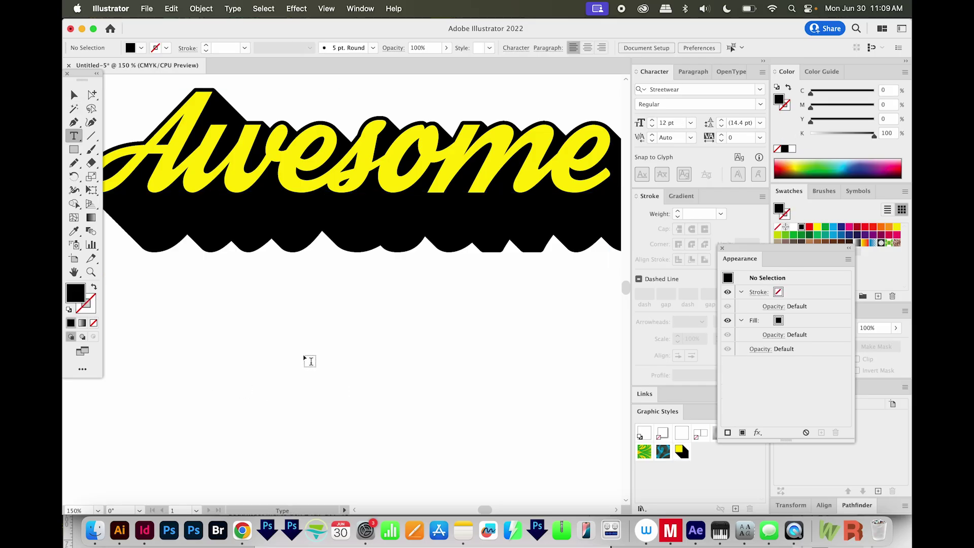
click(297, 365)
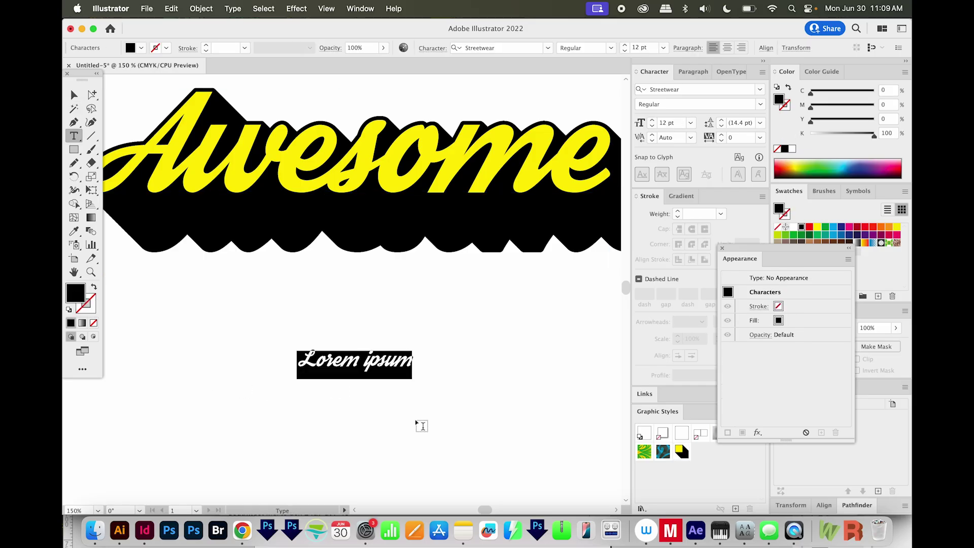
click(759, 89)
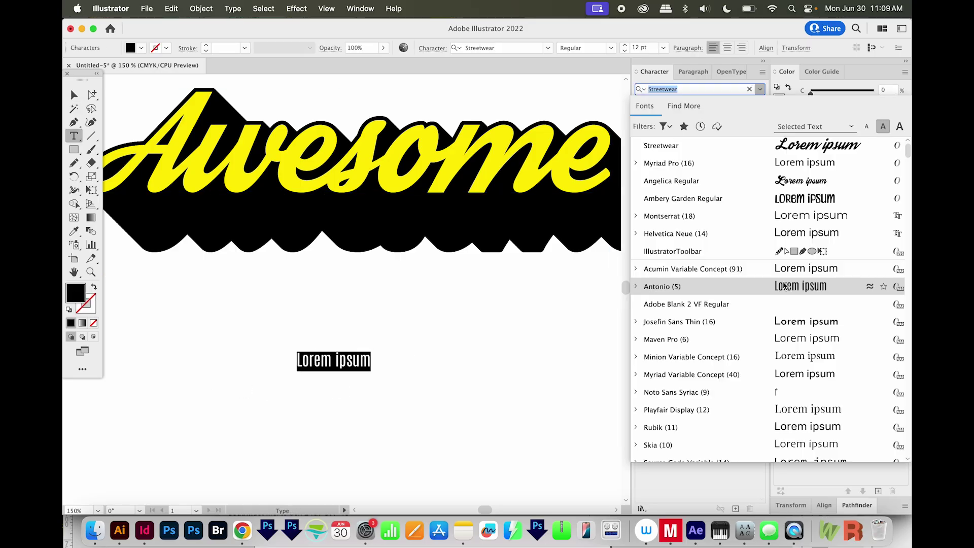
click(784, 286)
Enlarge Lorem ipsum, position it beneath Awesome, and apply the saved graphic style.
click(72, 92)
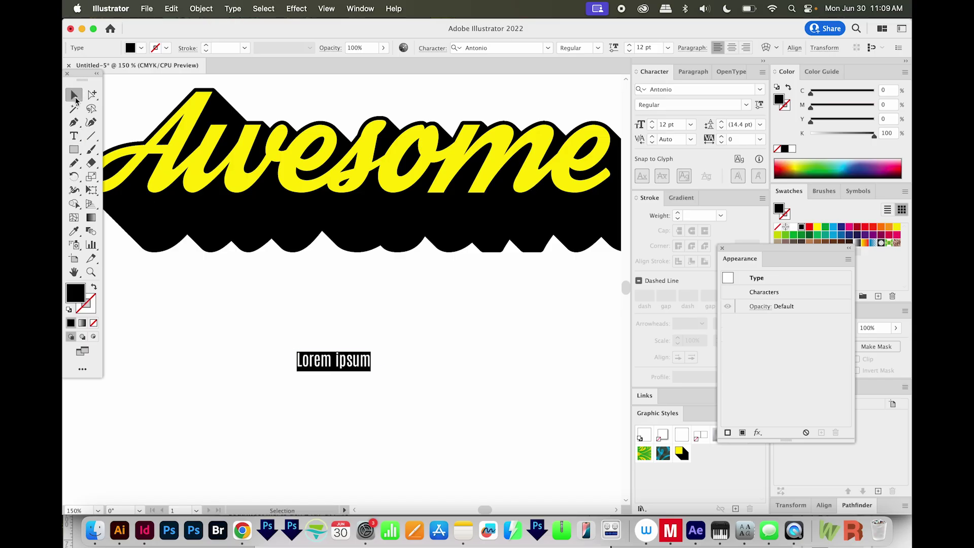
mouse_move(371, 370)
mouse_down()
mouse_move(485, 421)
mouse_move(604, 500)
mouse_up()
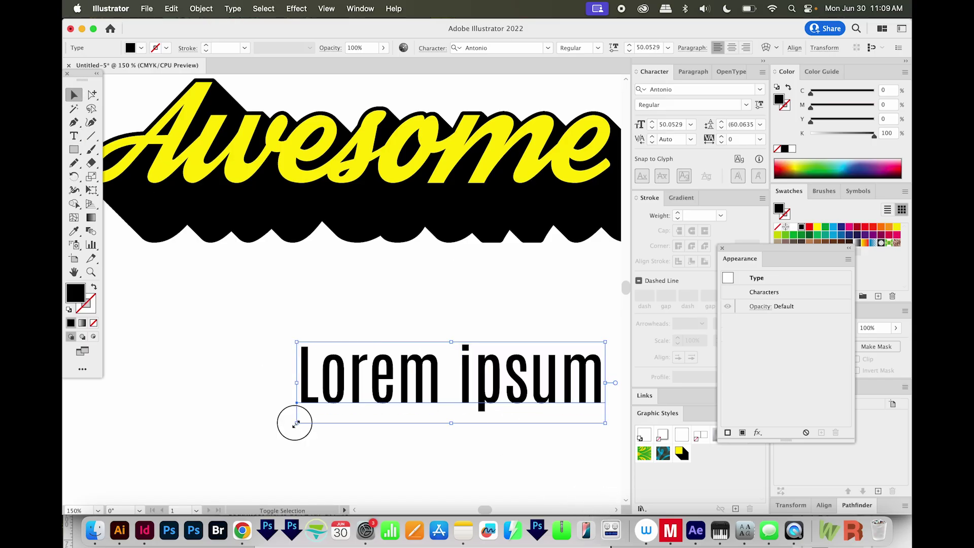
mouse_move(295, 421)
mouse_down()
mouse_move(174, 467)
mouse_move(172, 455)
mouse_up()
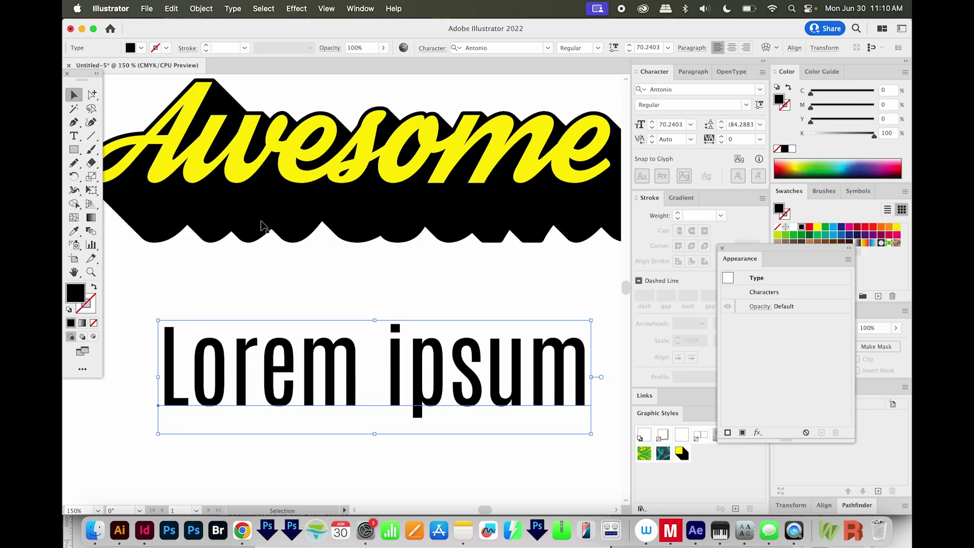
drag(318, 393, 312, 377)
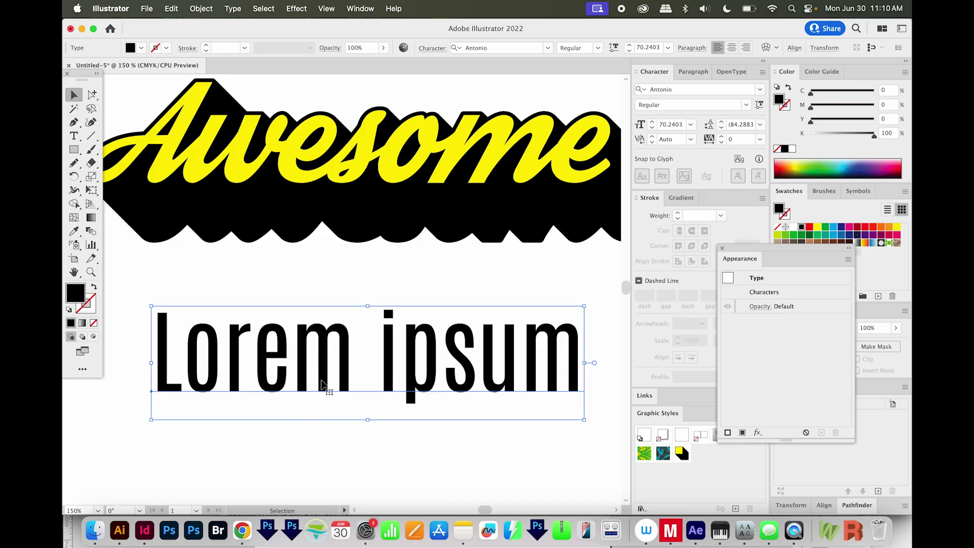
click(681, 453)
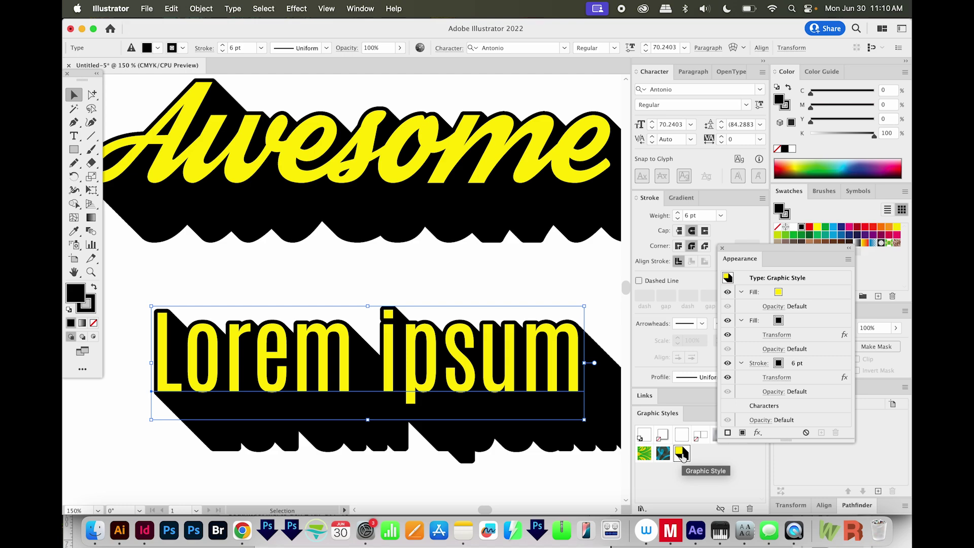
Apply the saved yellow long-shadow style to 'Lorem ipsum' and nudge it closer beneath Awesome.
scroll(324, 408, down, 2)
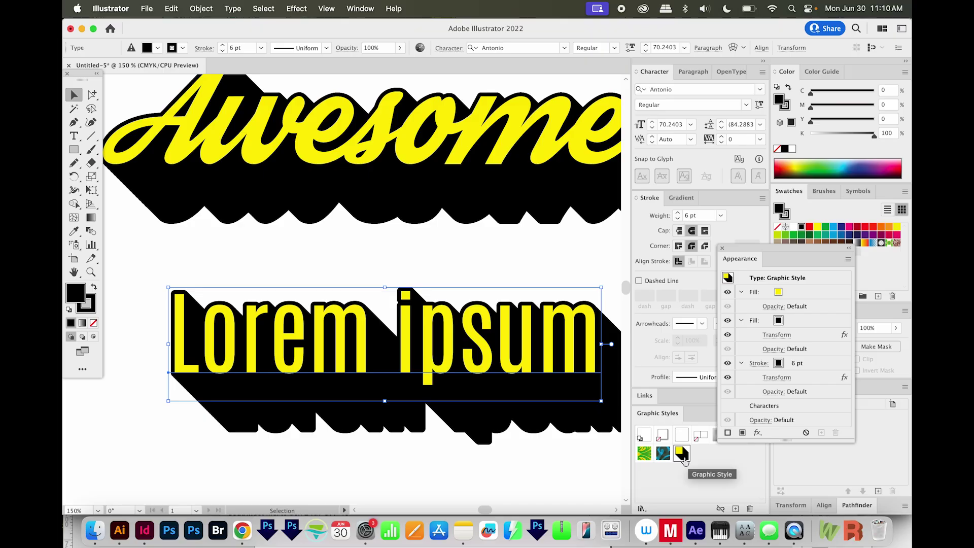
drag(683, 457, 557, 459)
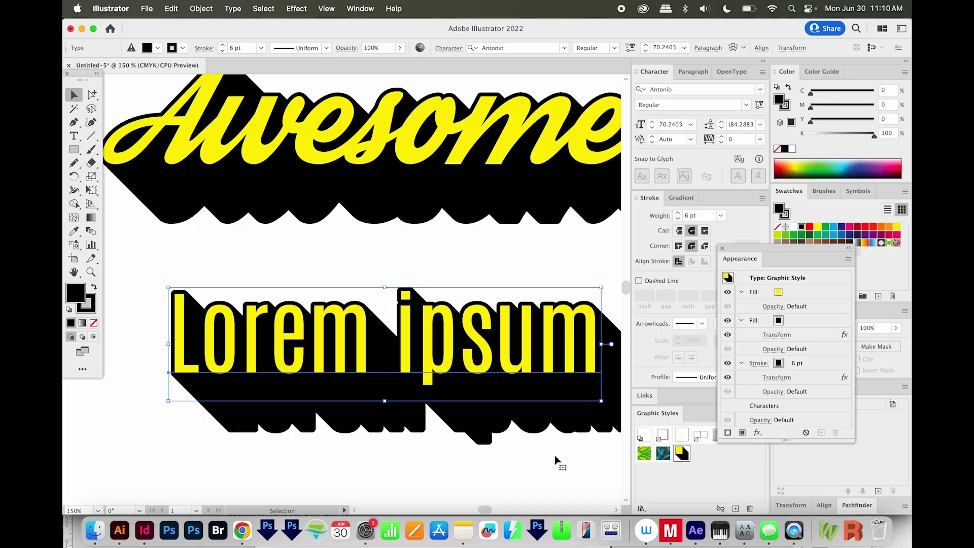